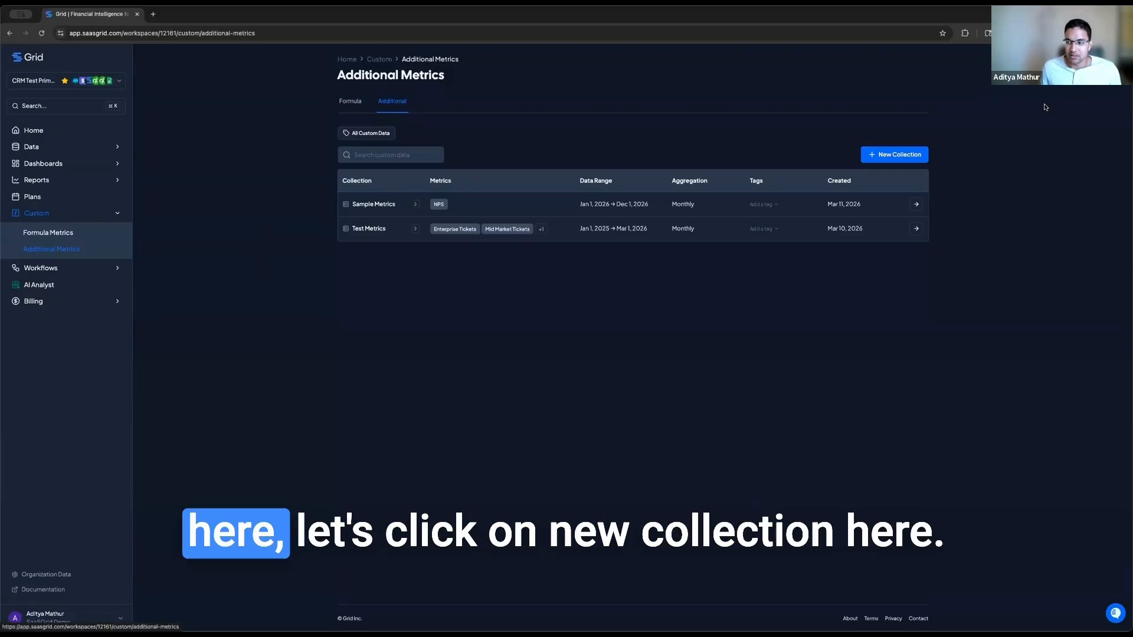
Step: Create the 'Support Tickets' collection, described 'Monthly Support Tickets', with Calendar Year and Monthly
click(897, 157)
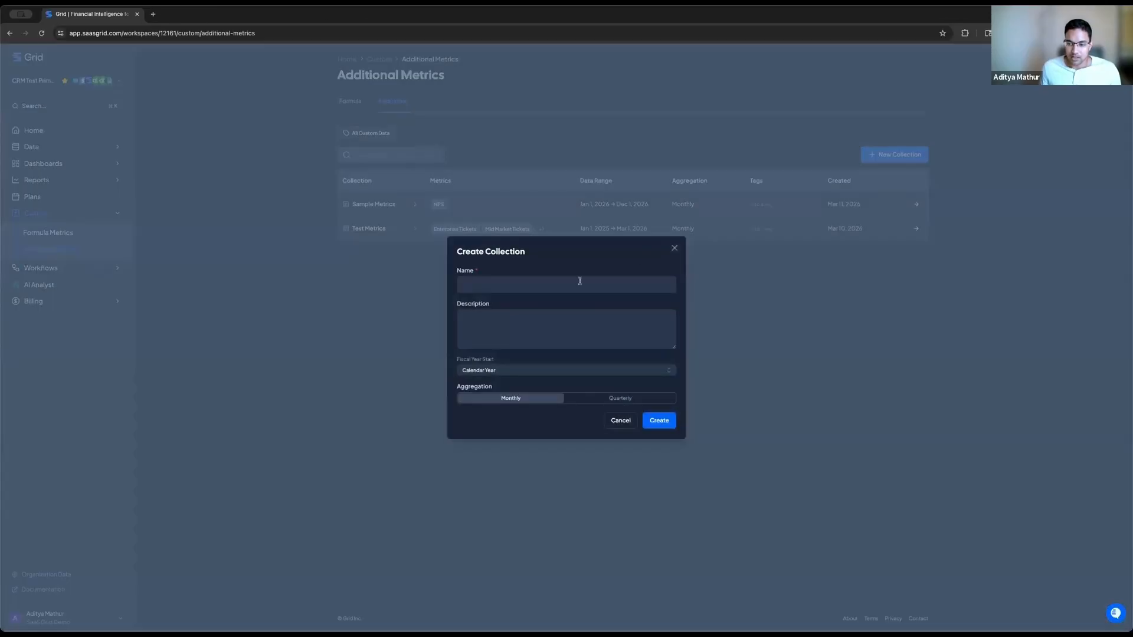
click(581, 279)
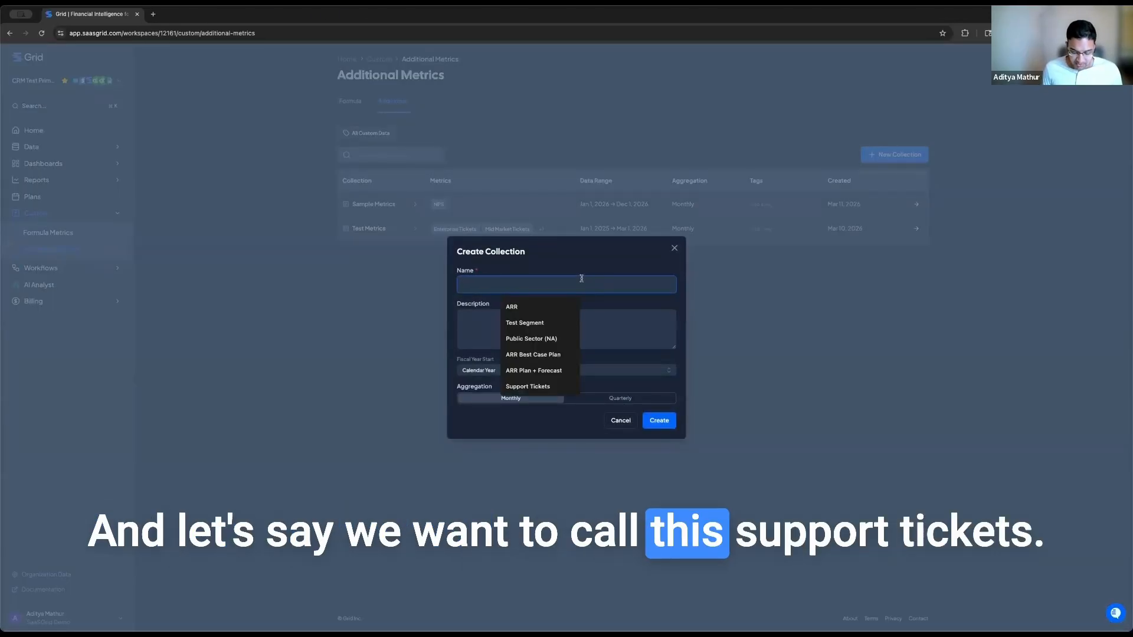
text(Support)
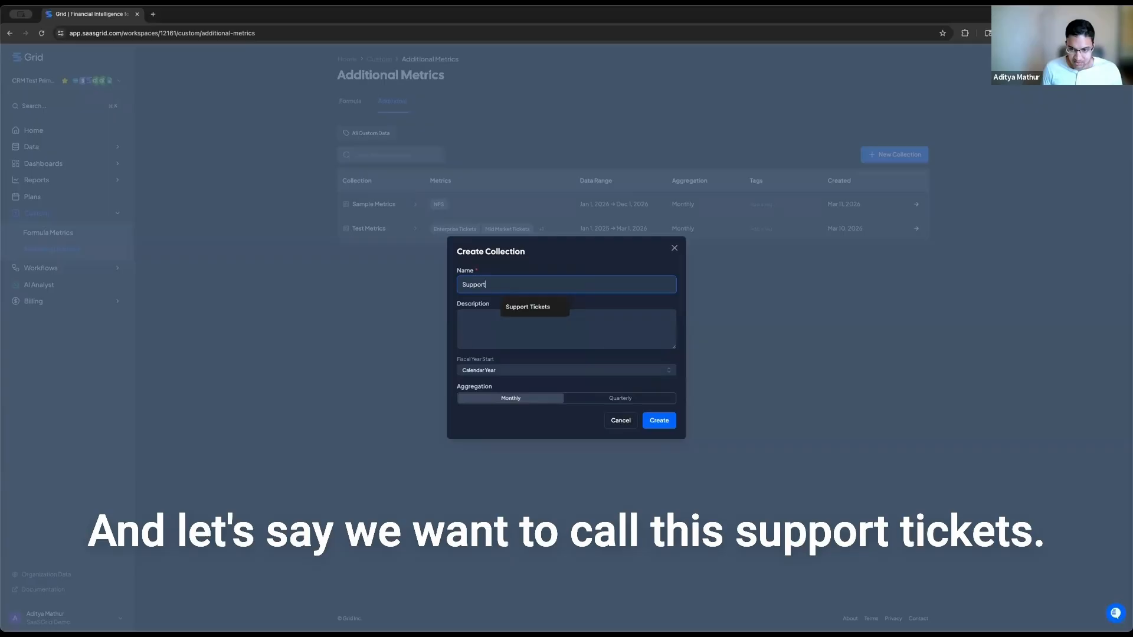
text(ckets)
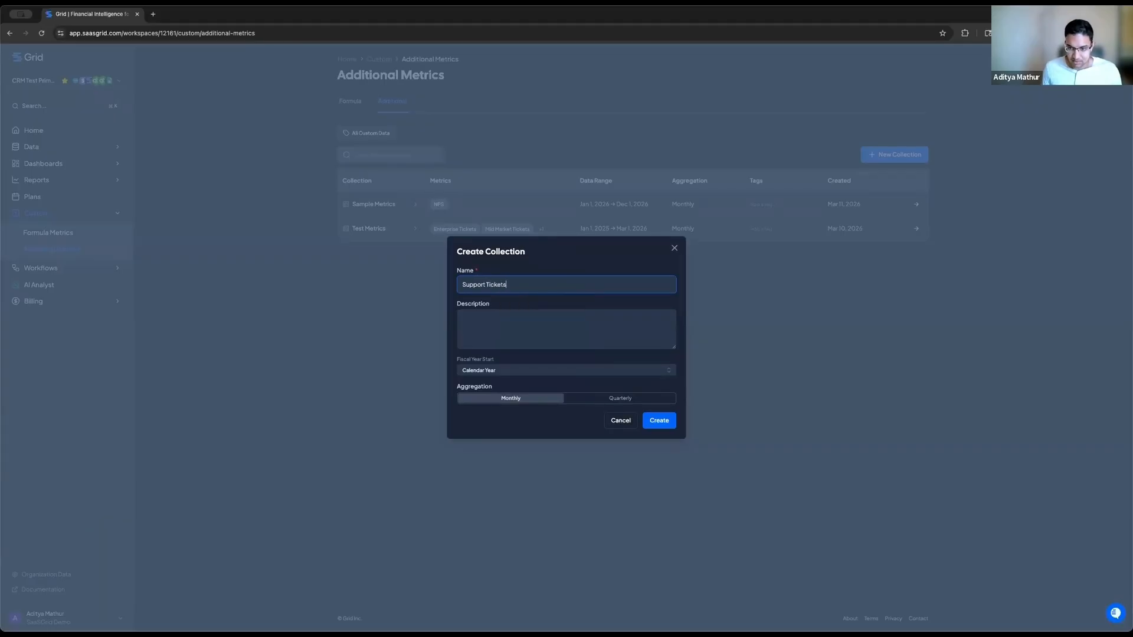
click(560, 322)
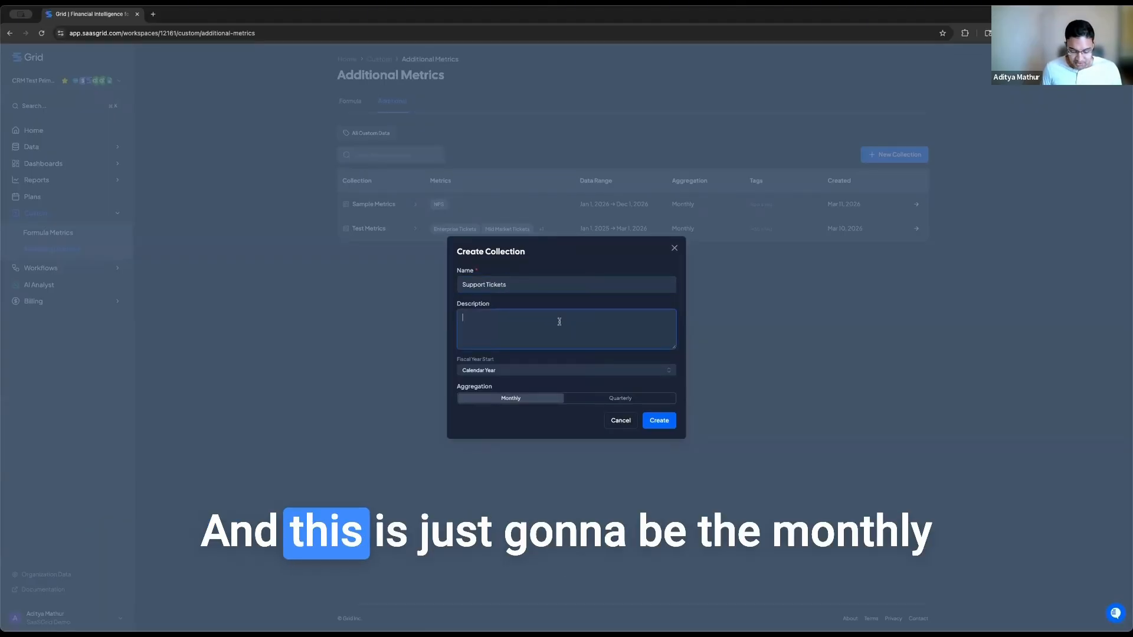
text(MO)
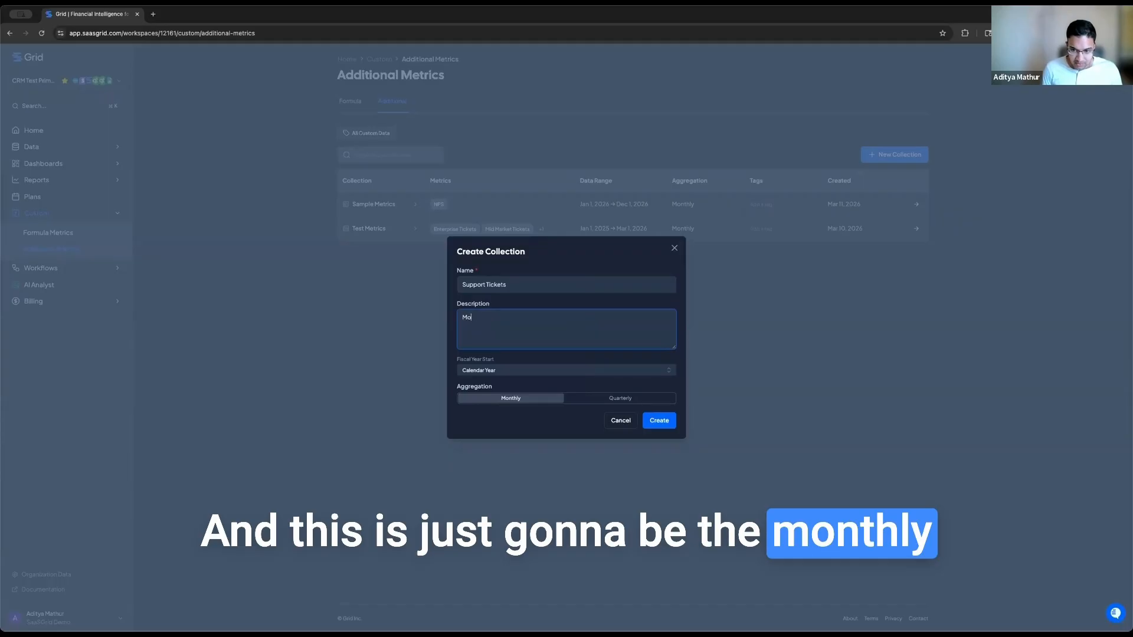
text(nthly Support Tickets)
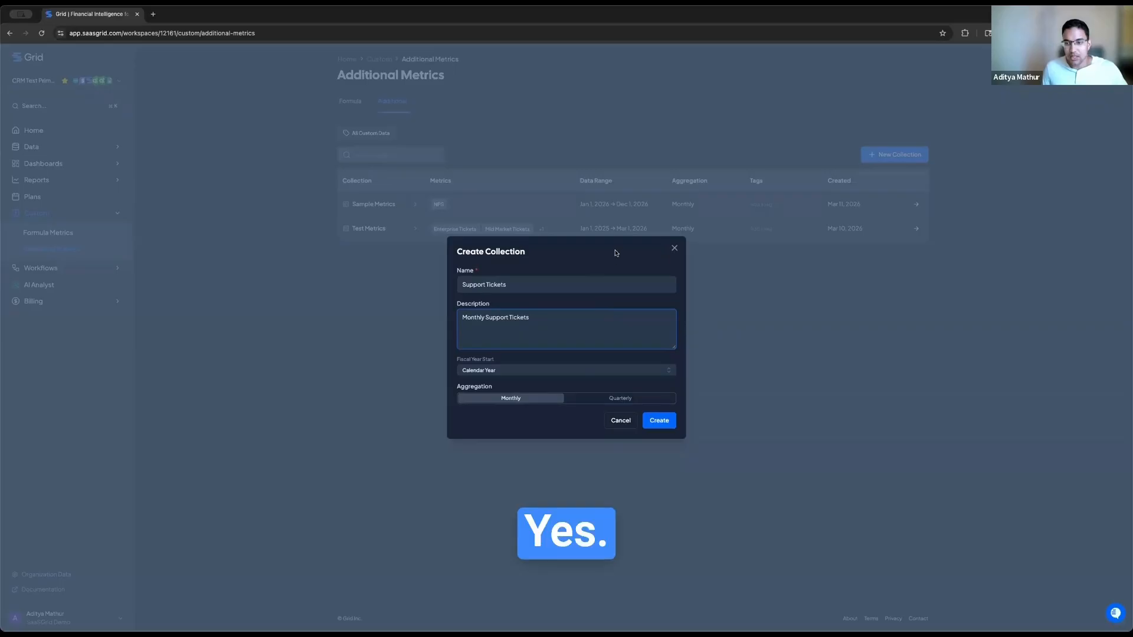
scroll(610, 226, up, 2)
scroll(610, 290, up, 6)
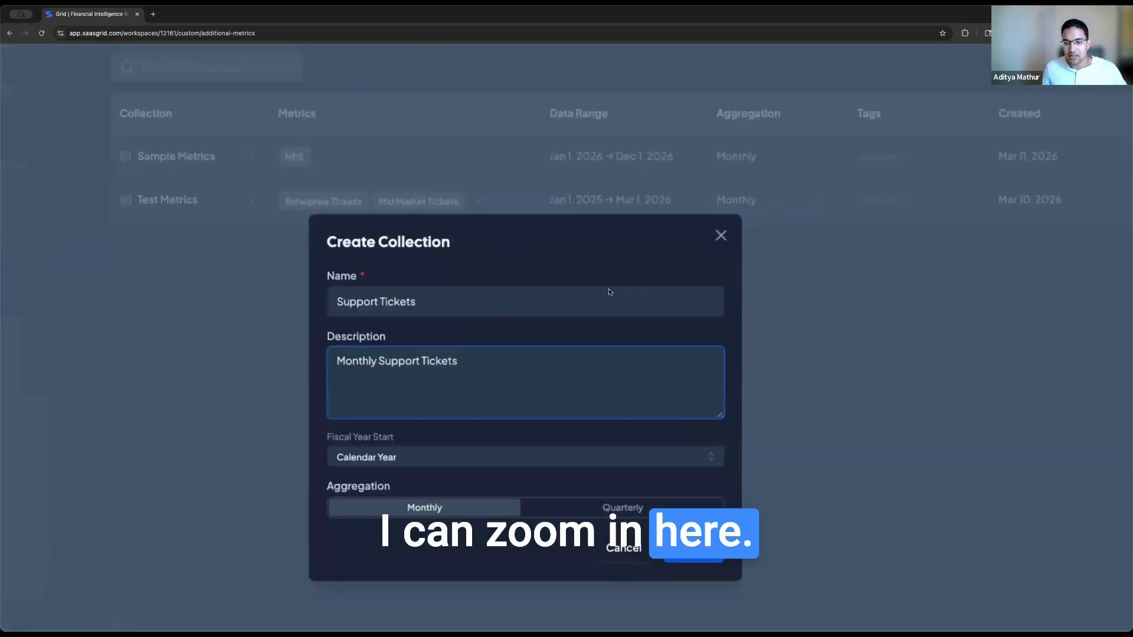
scroll(610, 291, down, 5)
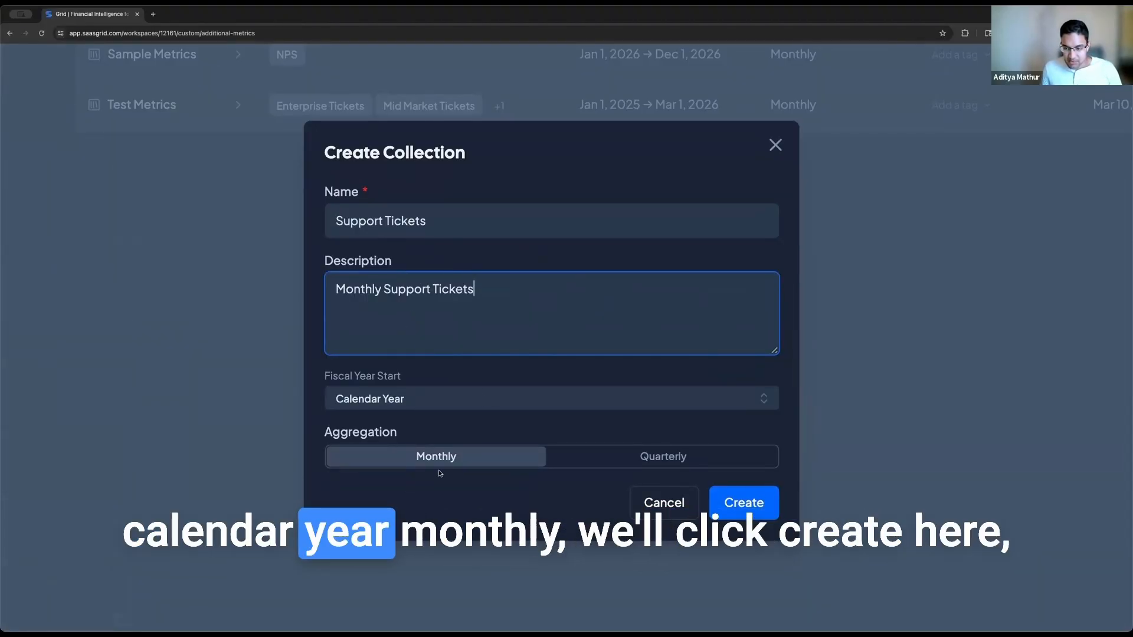
click(753, 507)
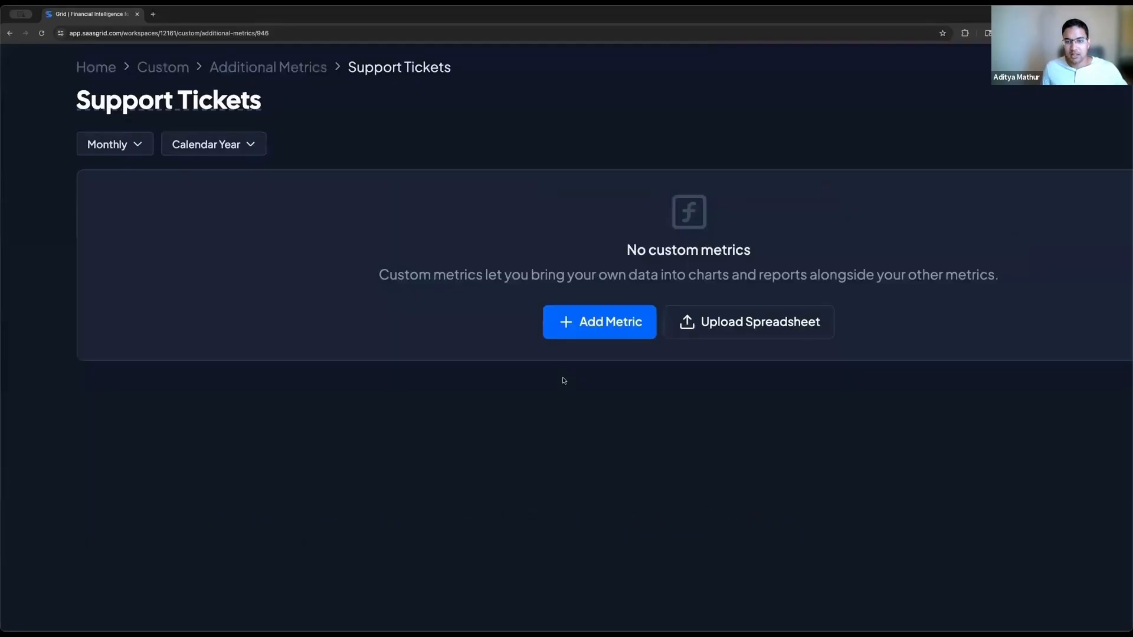
scroll(560, 371, right, 1)
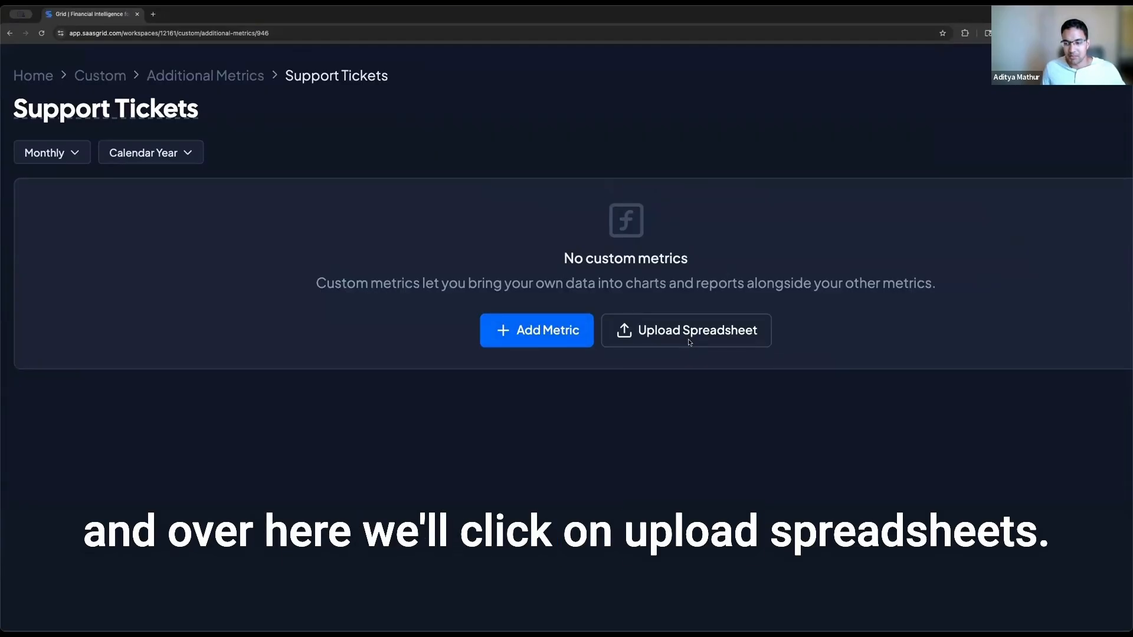
click(671, 341)
scroll(667, 368, down, 4)
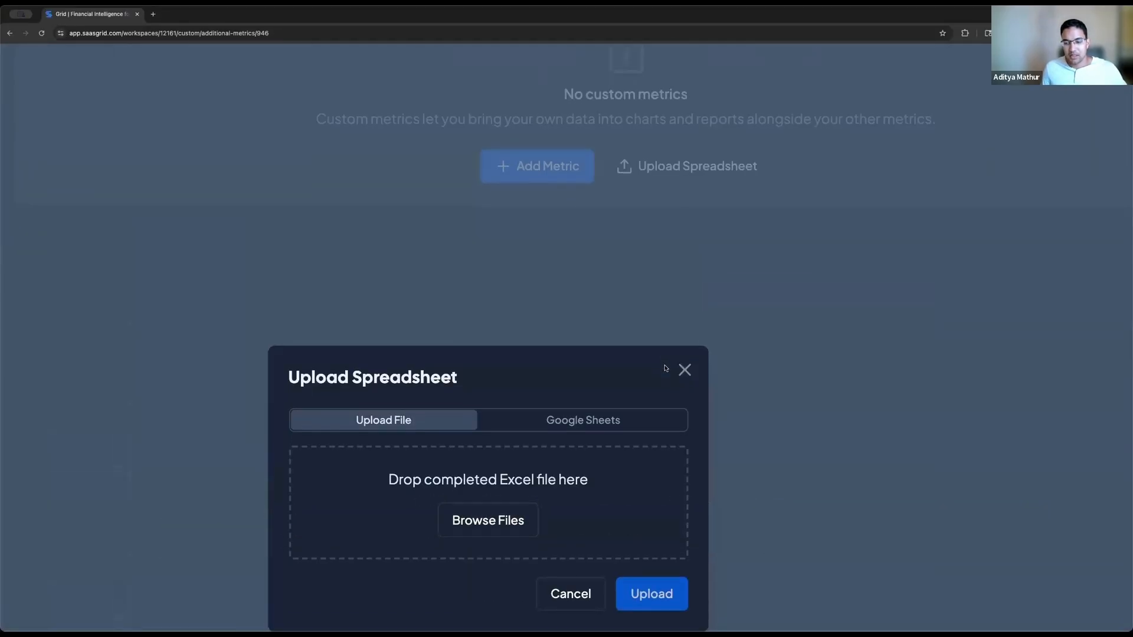
scroll(661, 364, down, 5)
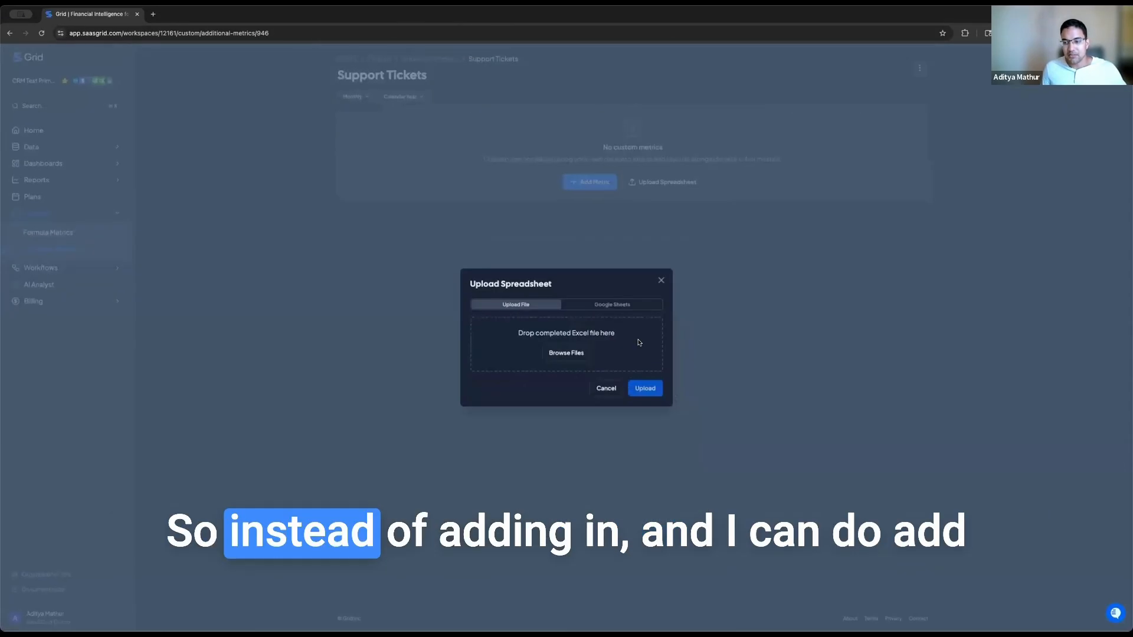
click(662, 283)
click(599, 185)
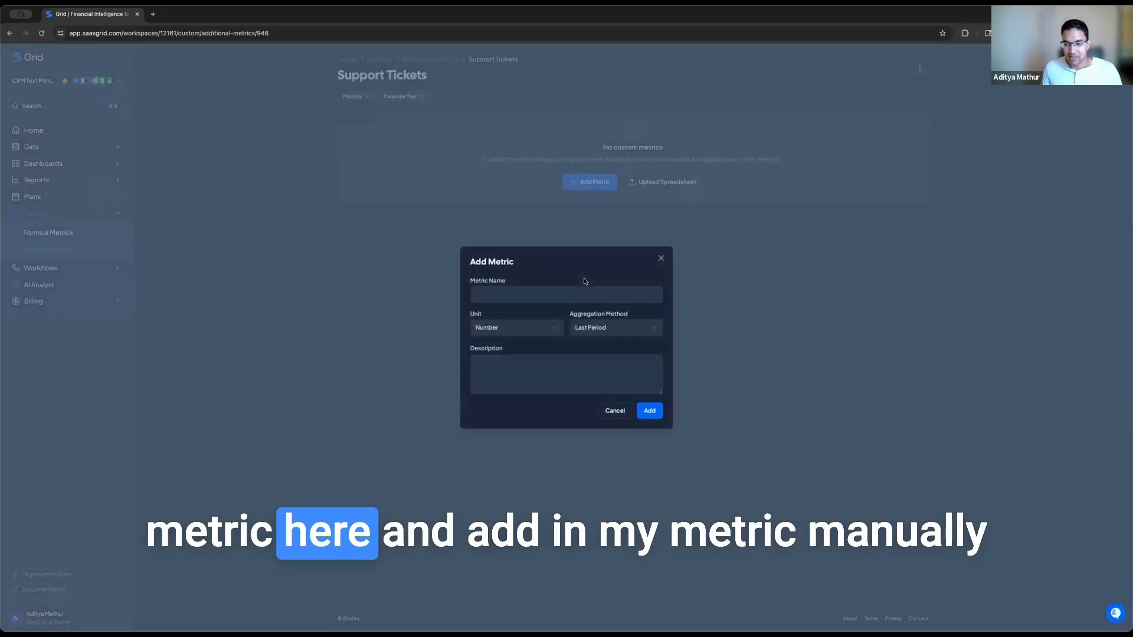
click(659, 258)
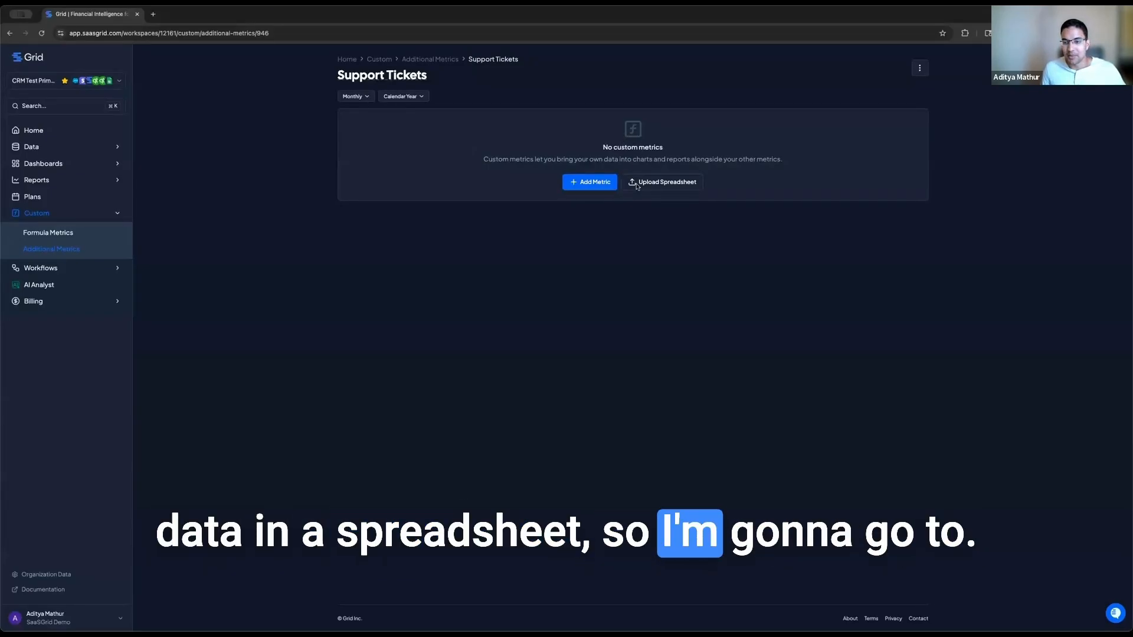
key(super+equal)
key(super+equal)
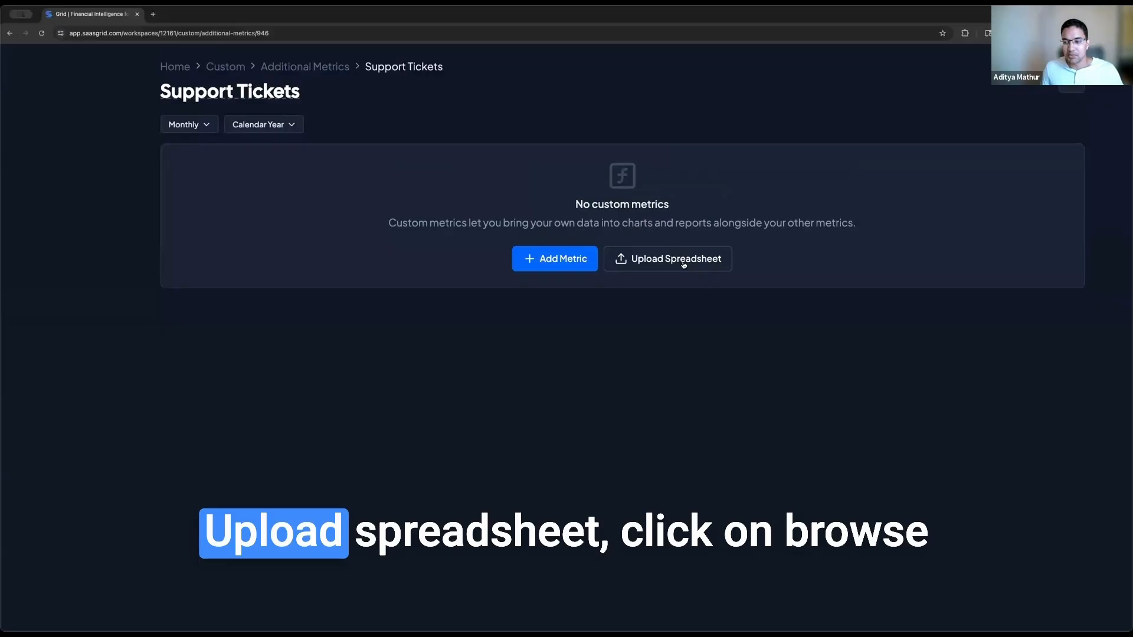
click(684, 264)
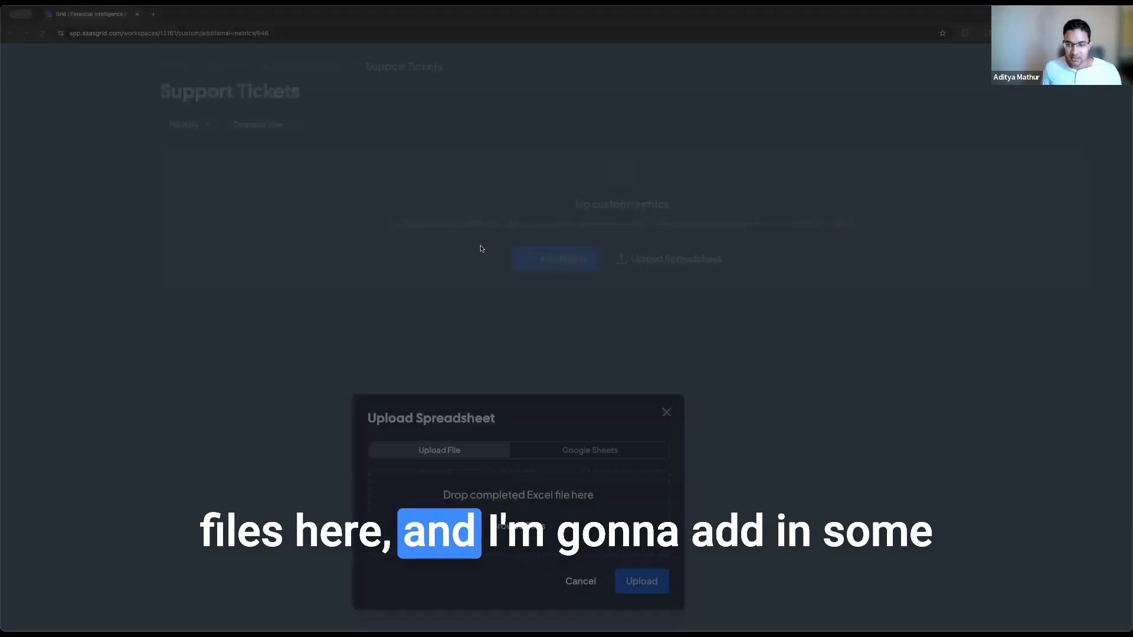
Step: Upload 'Support Tickets by Month (2).xlsx' to preview its SMB, Mid Market and Enterprise ticket metrics
click(727, 431)
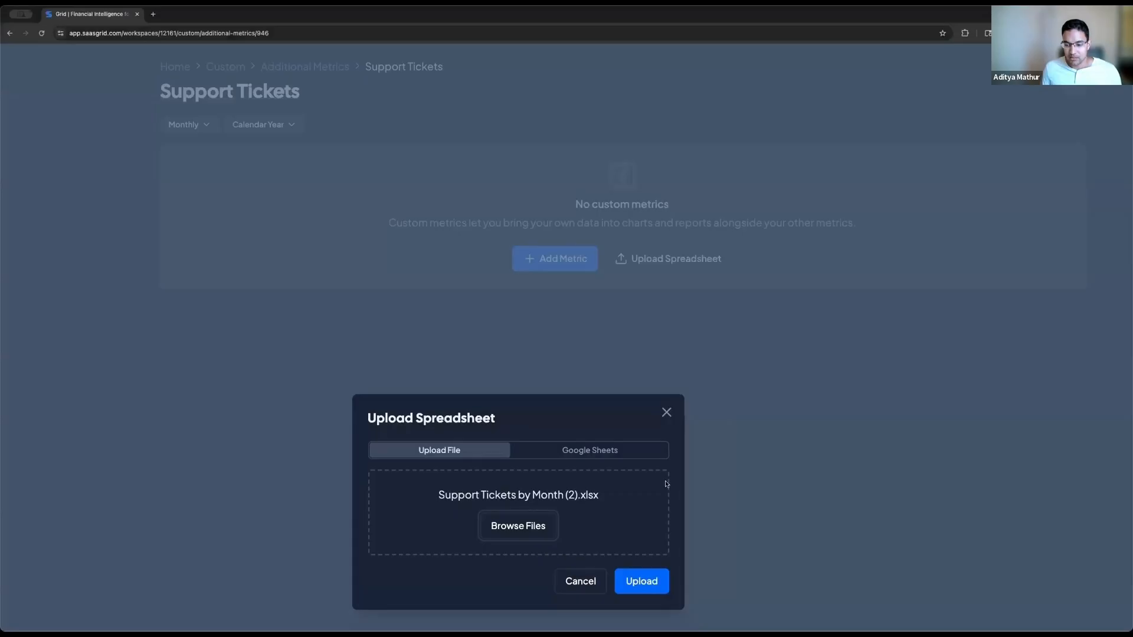
click(644, 589)
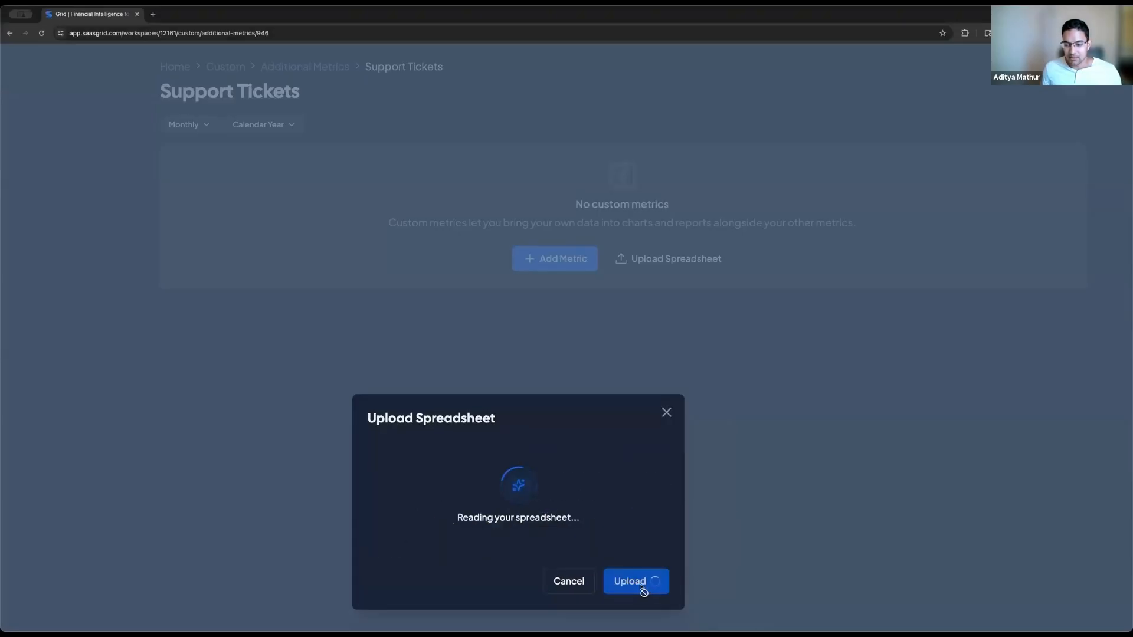
scroll(520, 384, down, 2)
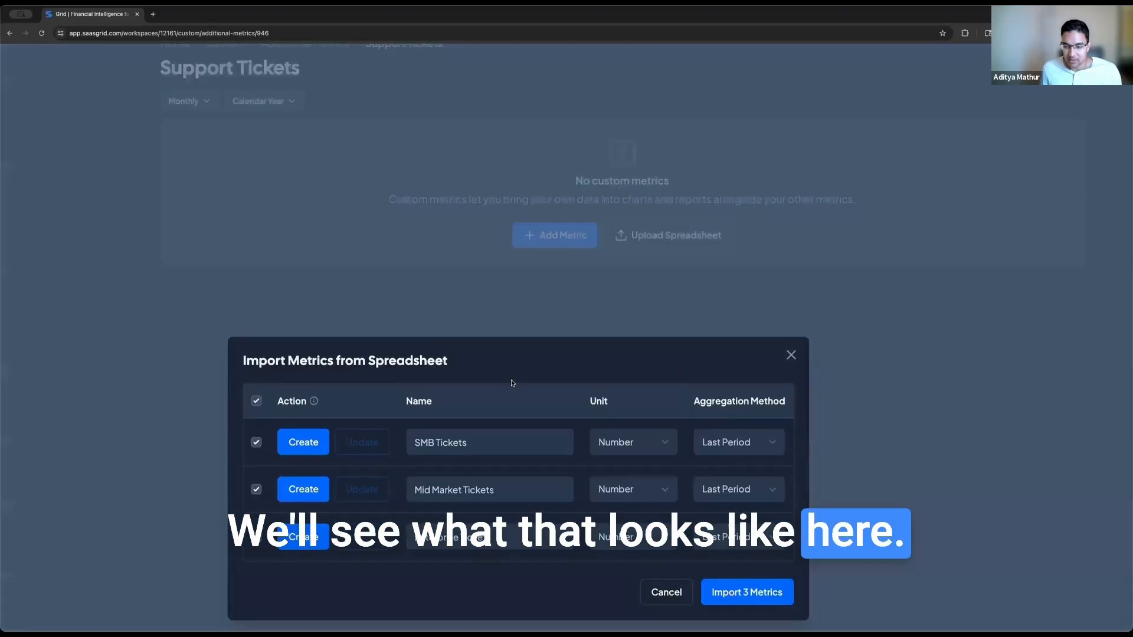
Step: Set SMB, Mid Market and Enterprise Tickets aggregation to Sum and import the 3 metrics
scroll(410, 353, down, 1)
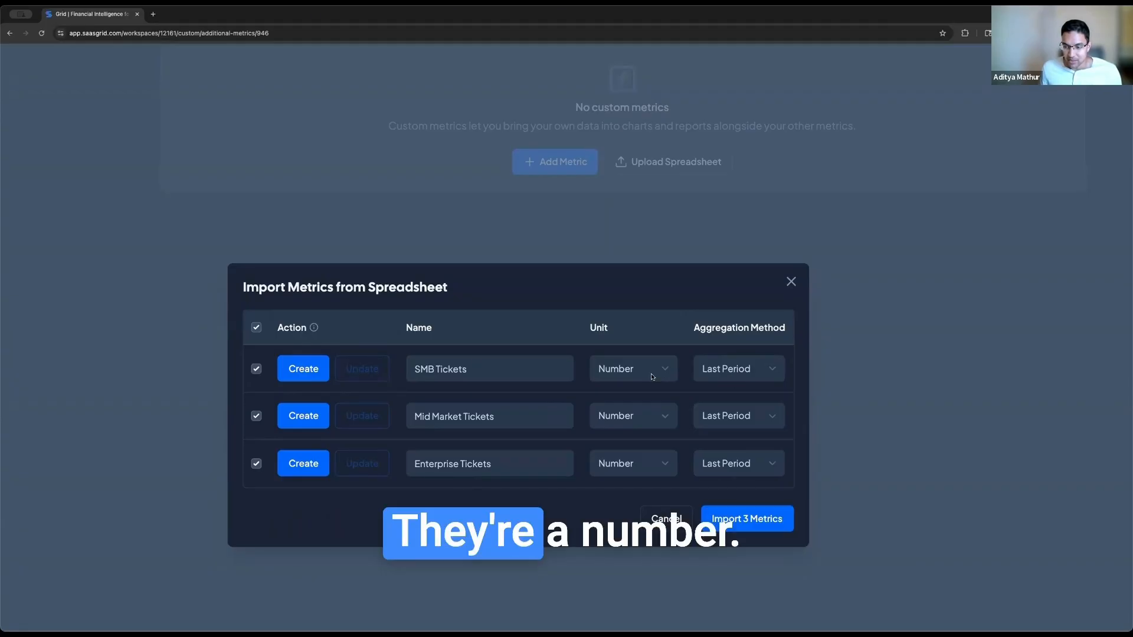
click(731, 374)
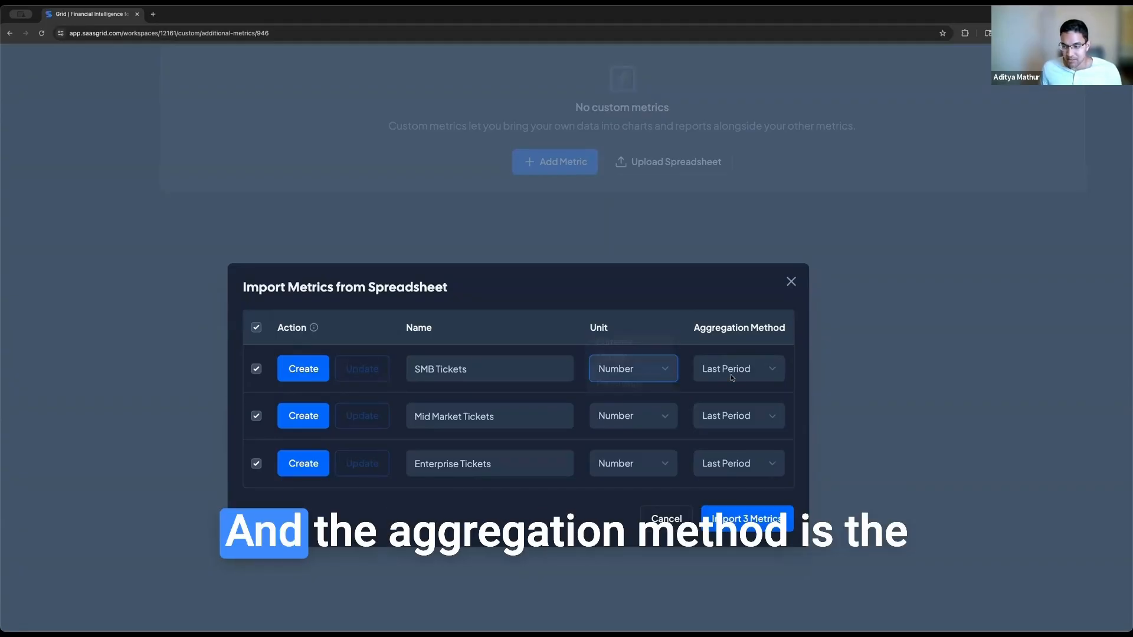
click(730, 374)
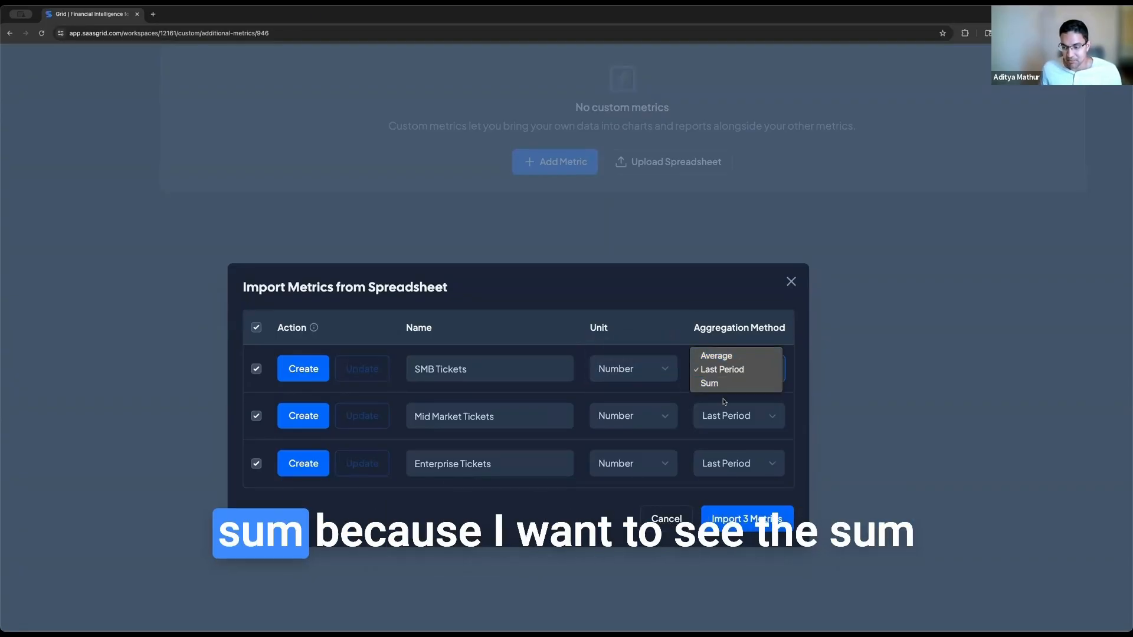
click(725, 384)
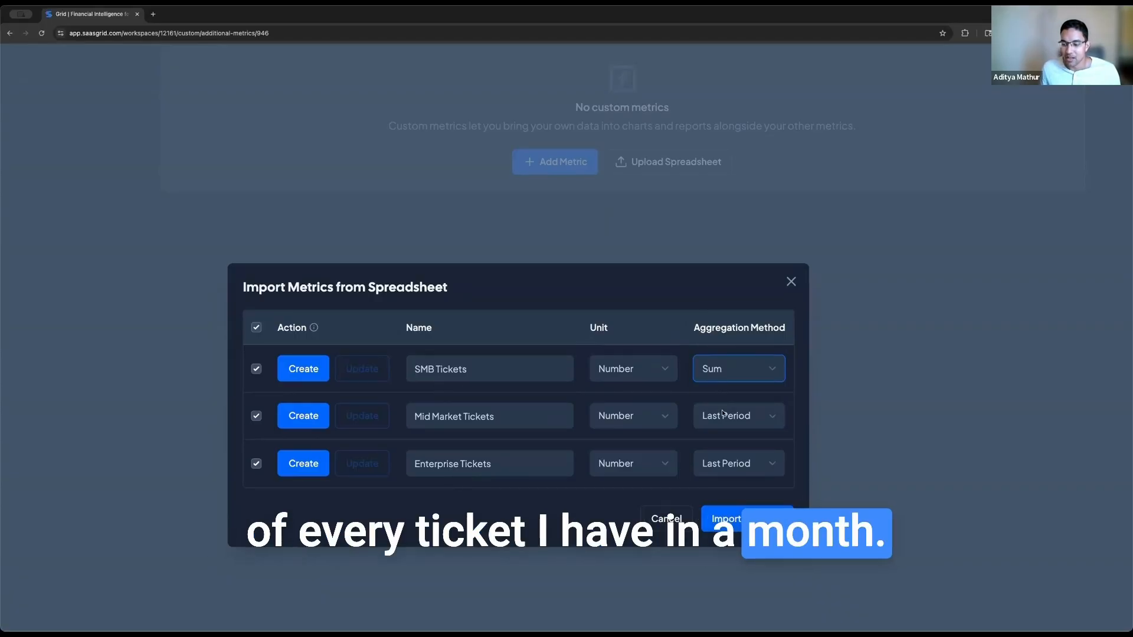
click(723, 415)
click(726, 430)
click(730, 465)
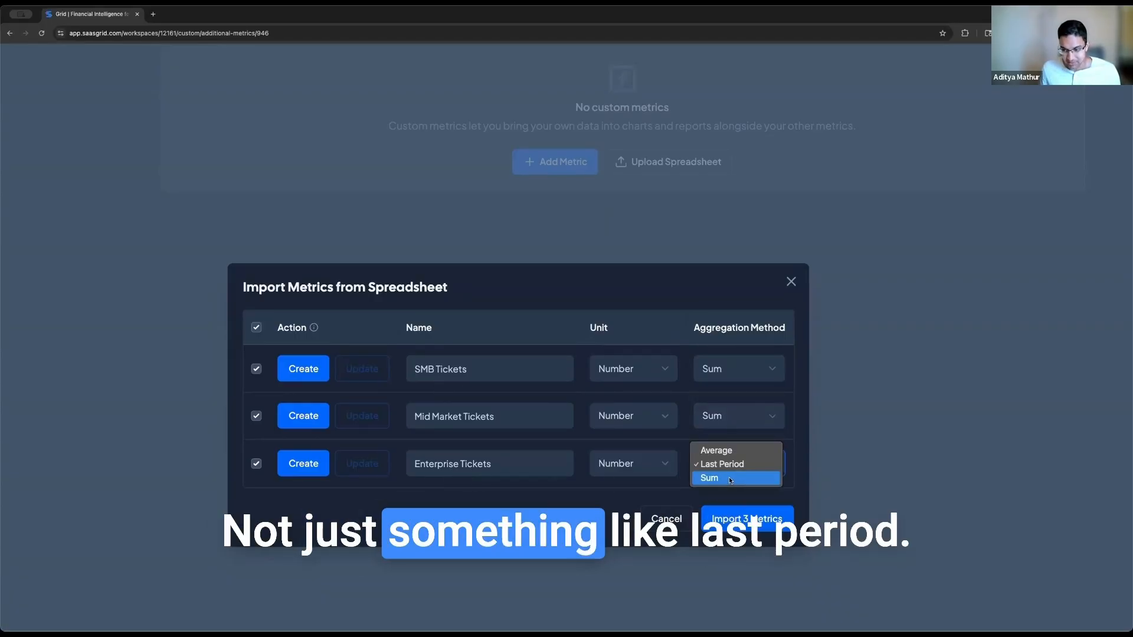
click(728, 477)
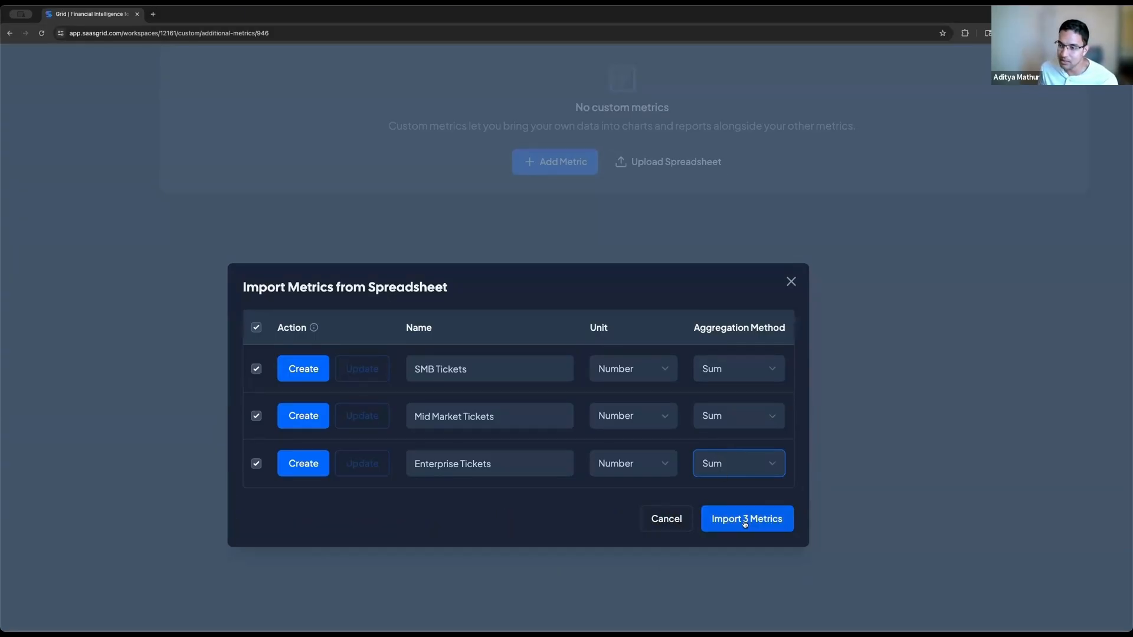
click(708, 517)
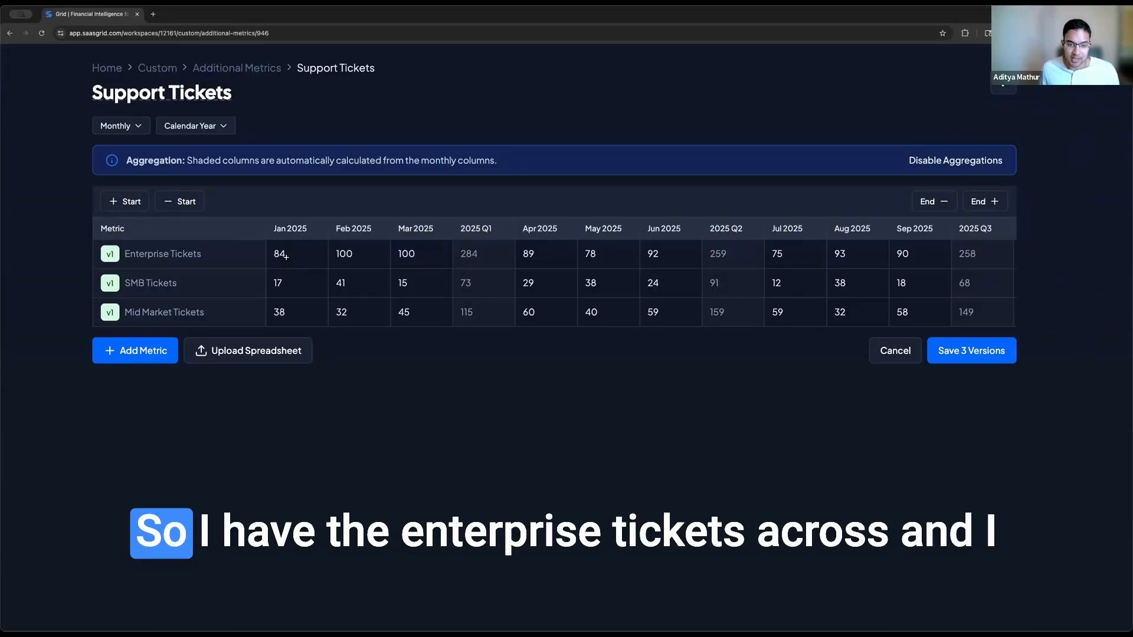
Step: Review the ticket figures and save version 1 of Enterprise, SMB and Mid Market Tickets
scroll(471, 265, right, 5)
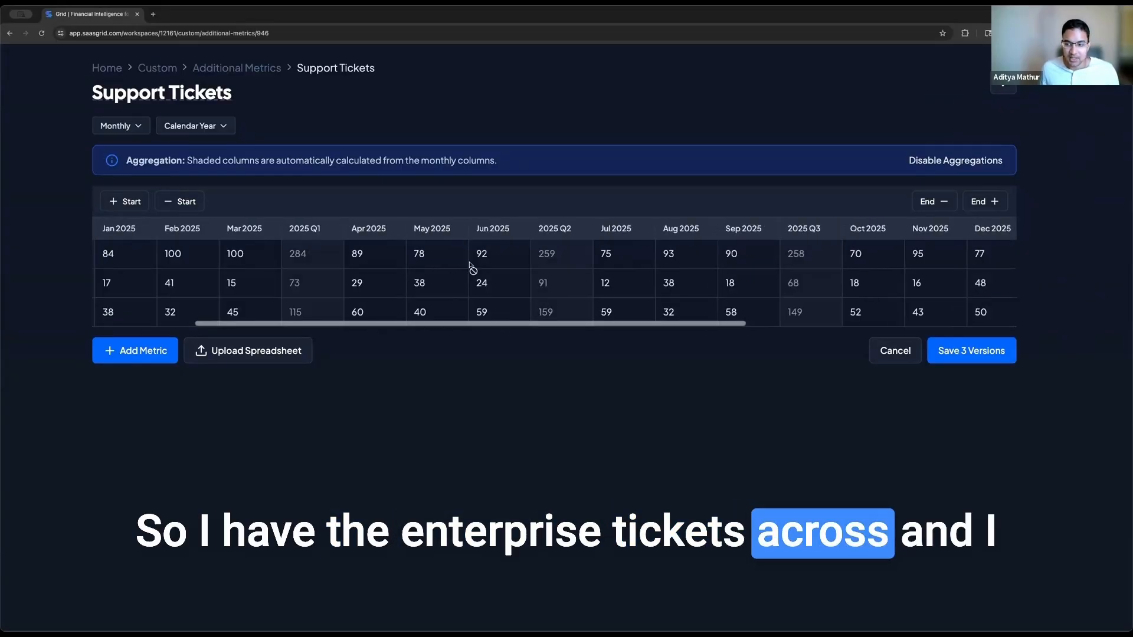
scroll(471, 262, right, 8)
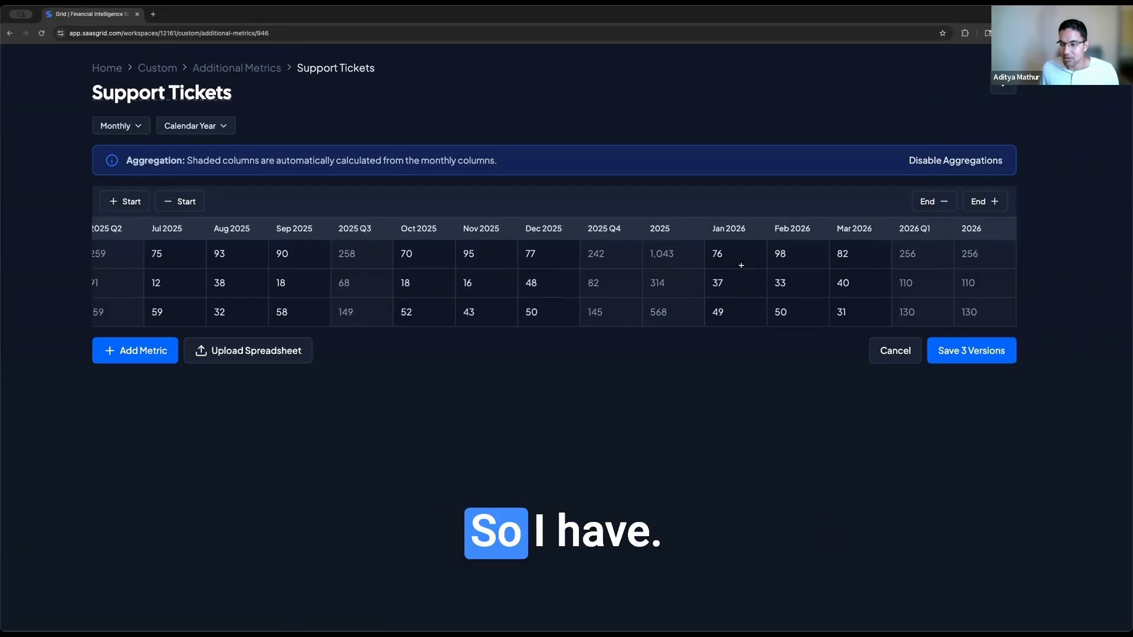
scroll(545, 239, left, 10)
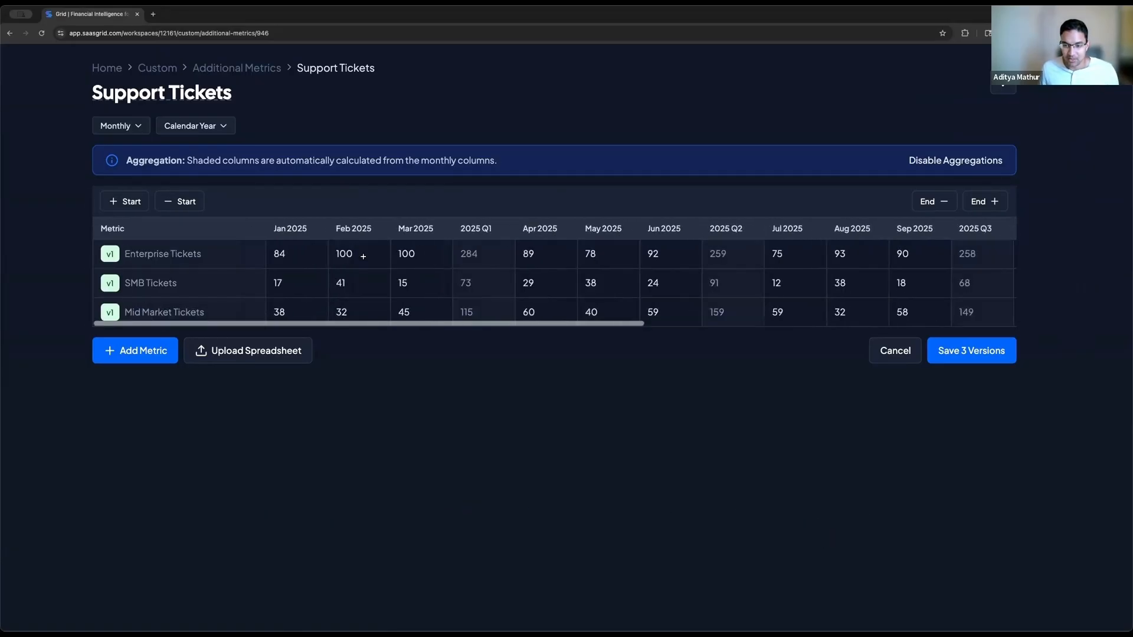
scroll(354, 253, right, 10)
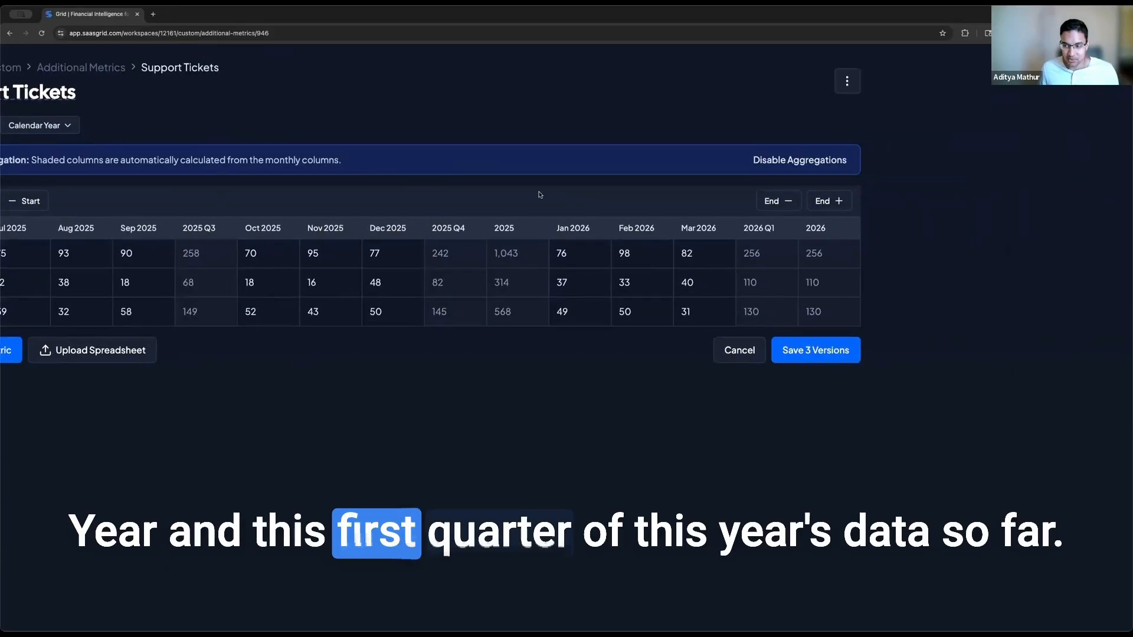
scroll(536, 194, left, 3)
scroll(318, 279, right, 1)
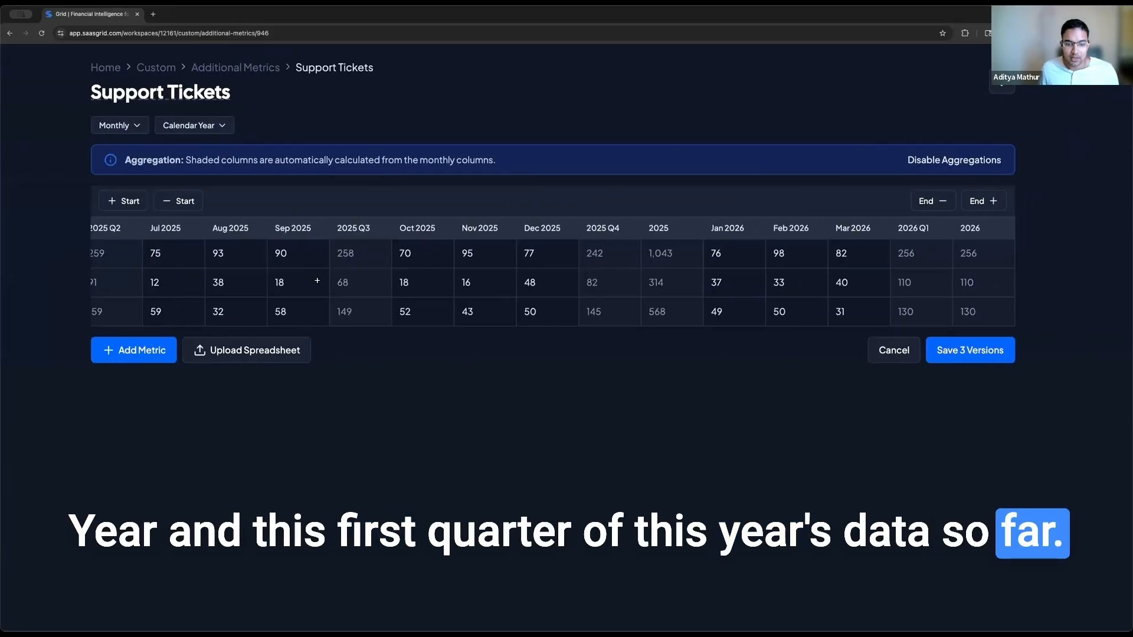
scroll(318, 279, left, 8)
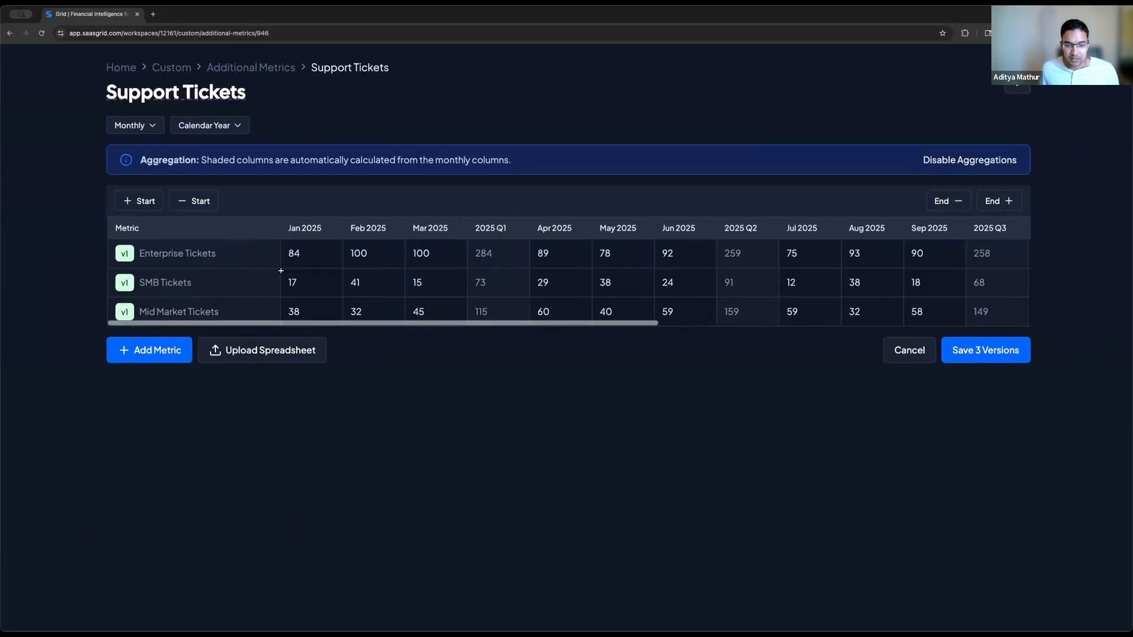
click(989, 355)
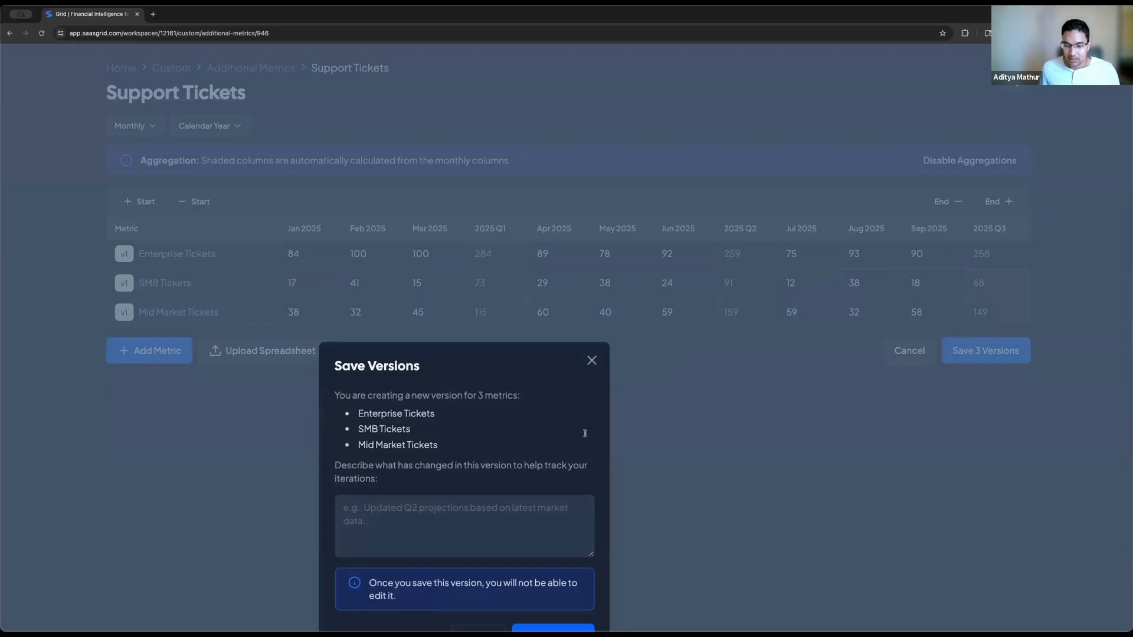
scroll(585, 433, down, 2)
click(549, 581)
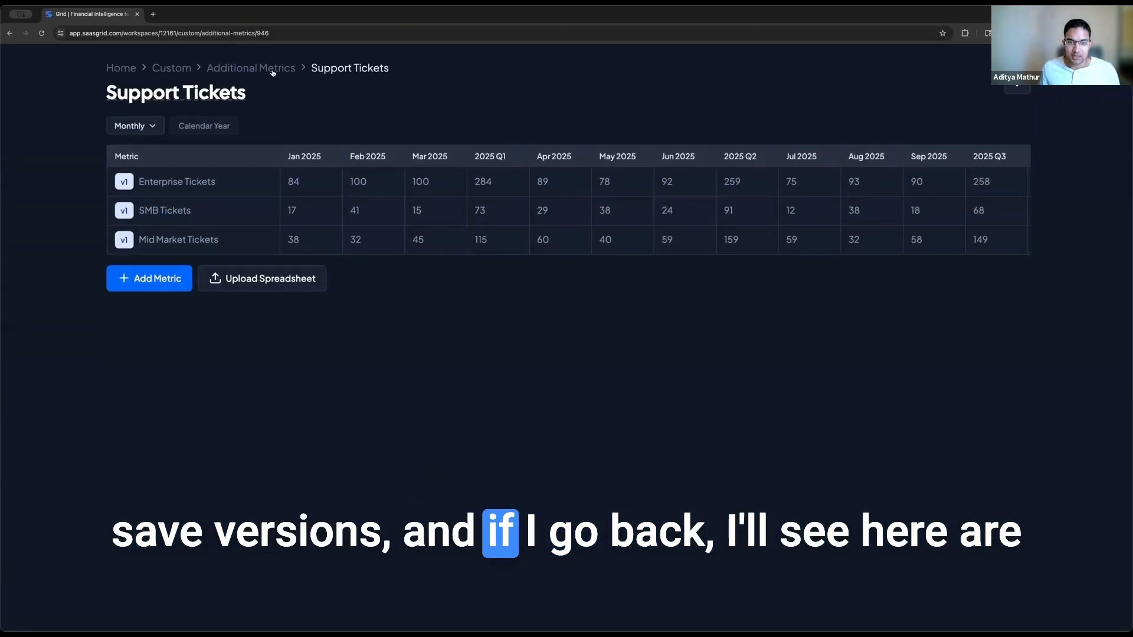
Step: Show Enterprise, SMB and Mid Market Tickets under Support Tickets in Additional Metrics
click(273, 71)
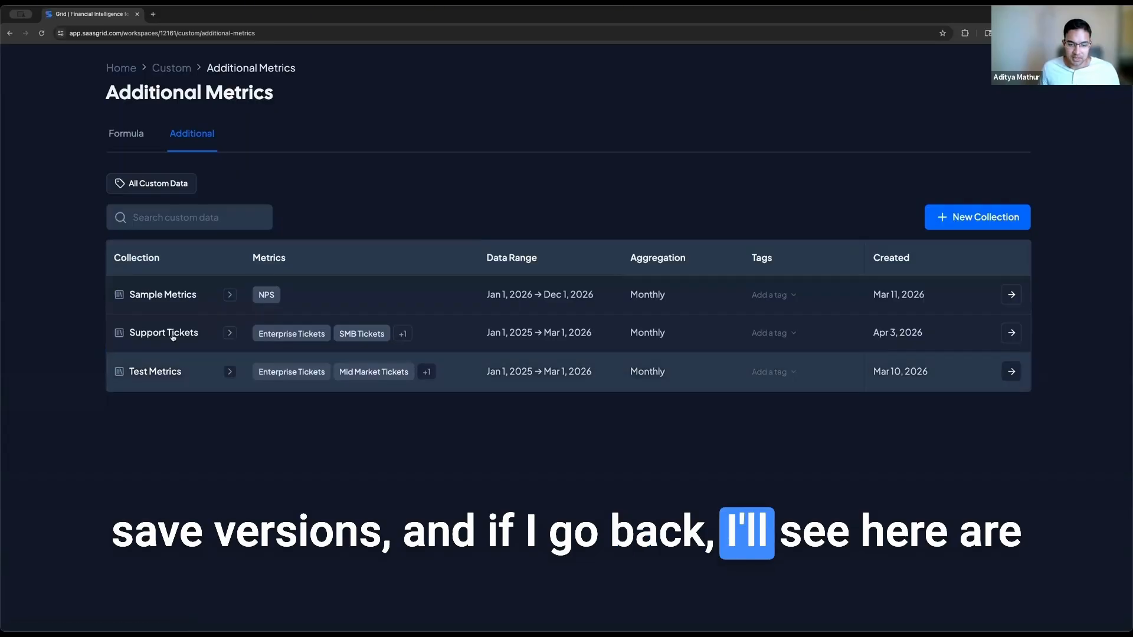
click(227, 334)
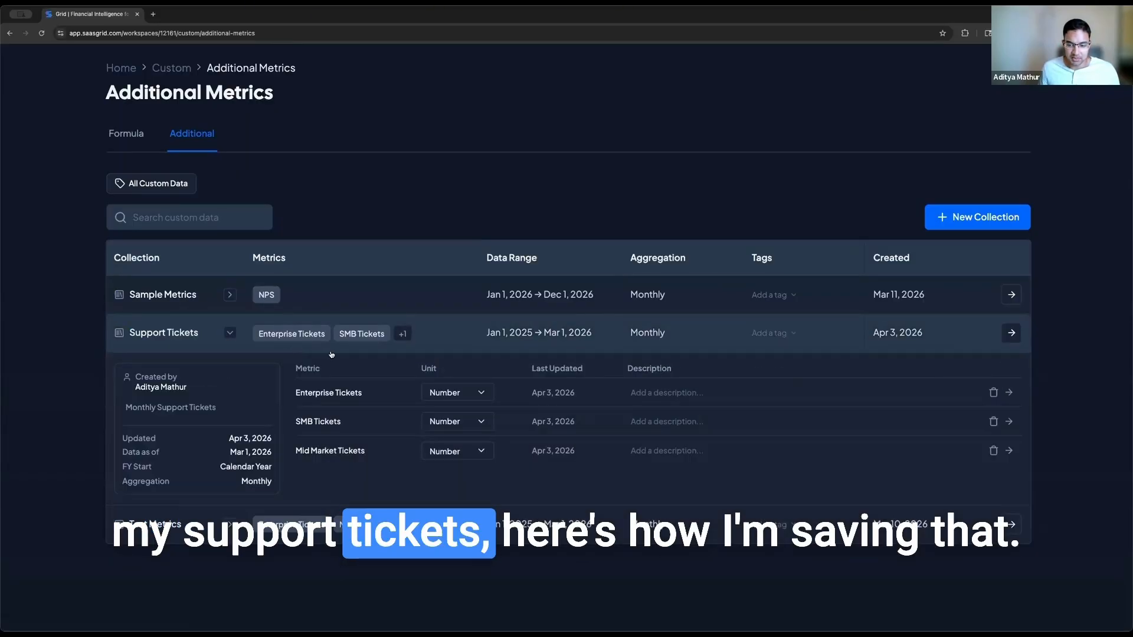
scroll(463, 349, down, 1)
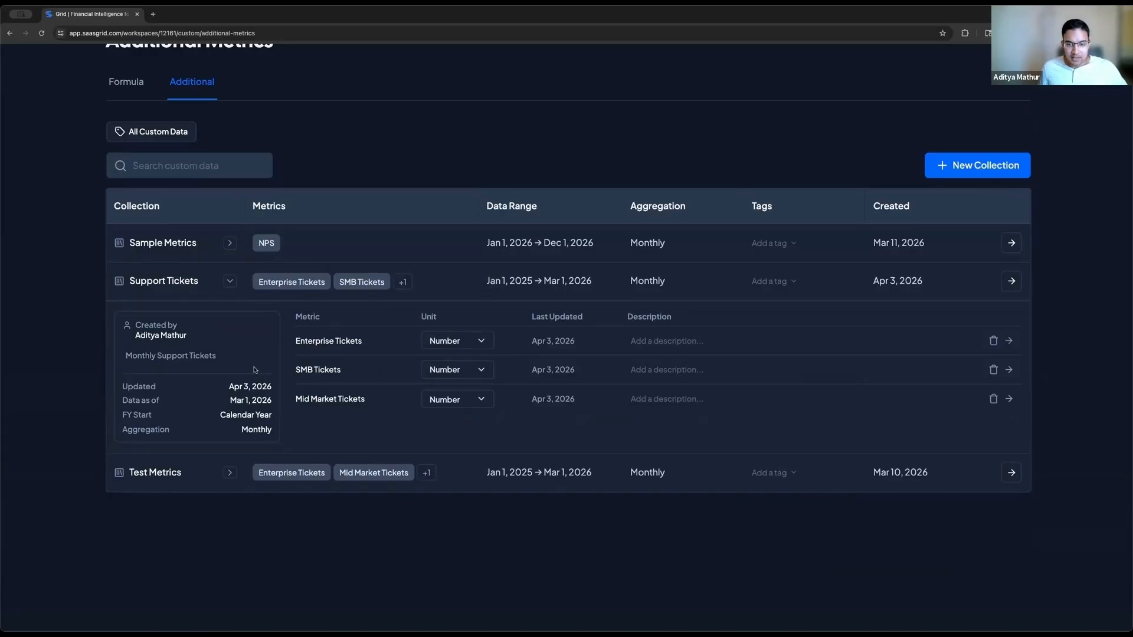
scroll(255, 370, down, 5)
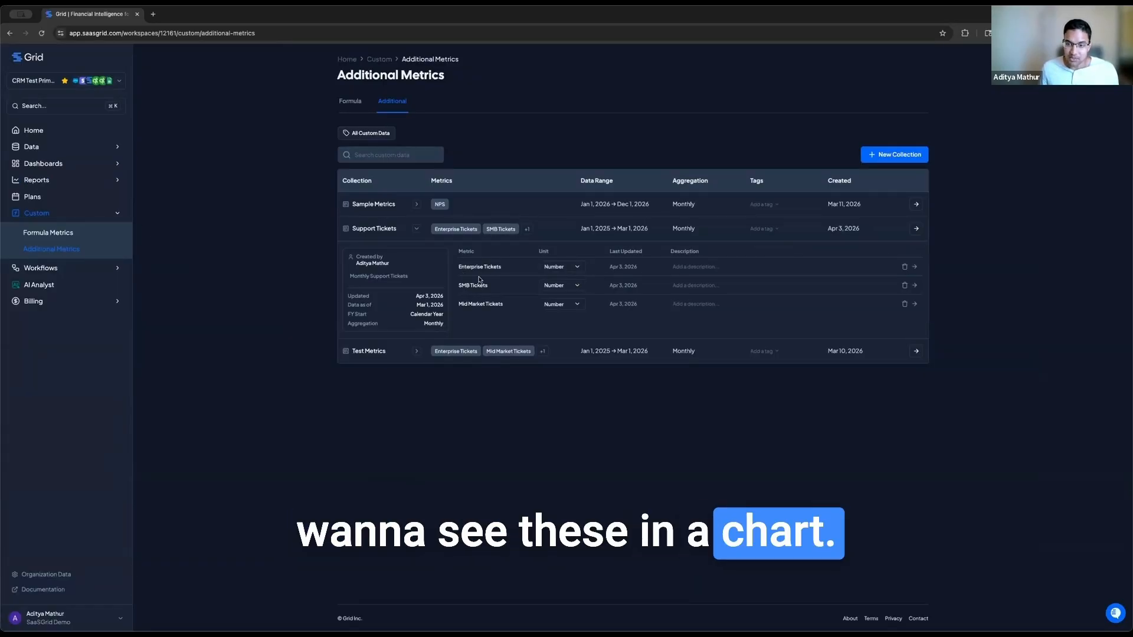
Step: Create a new chart of Enterprise Tickets from the Support Tickets additional metrics
click(96, 180)
click(898, 71)
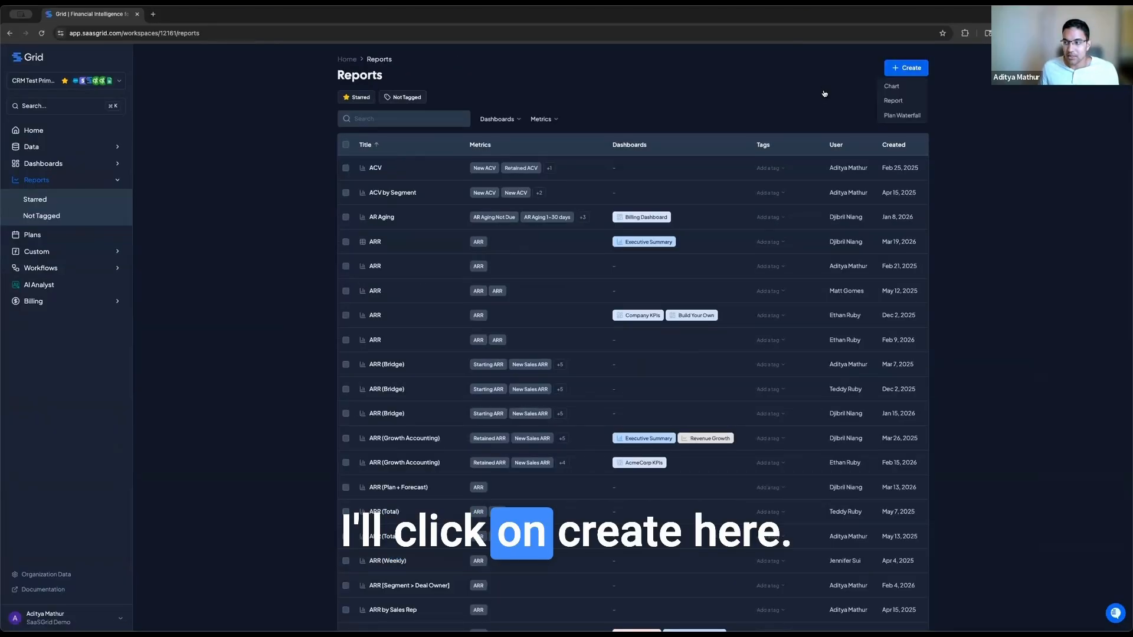
click(901, 89)
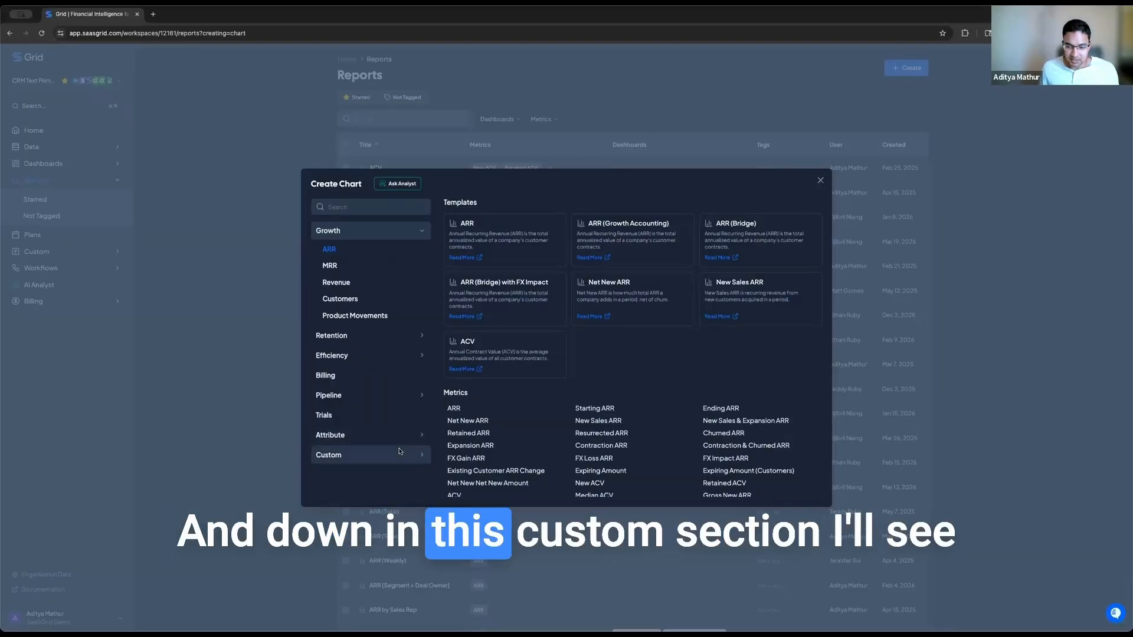
click(400, 450)
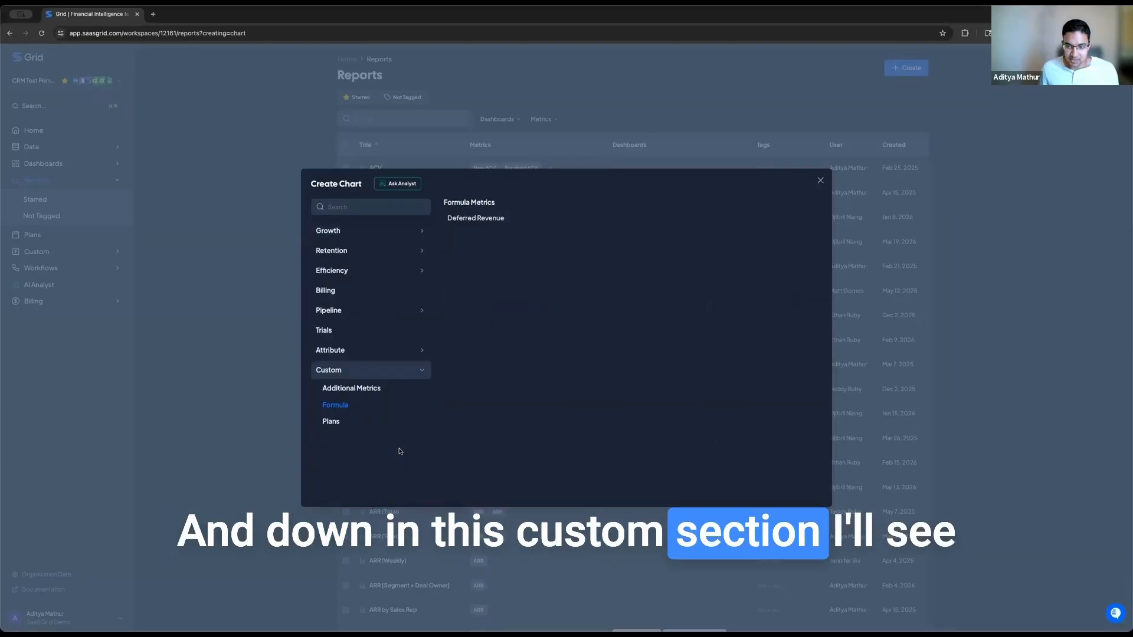
click(366, 389)
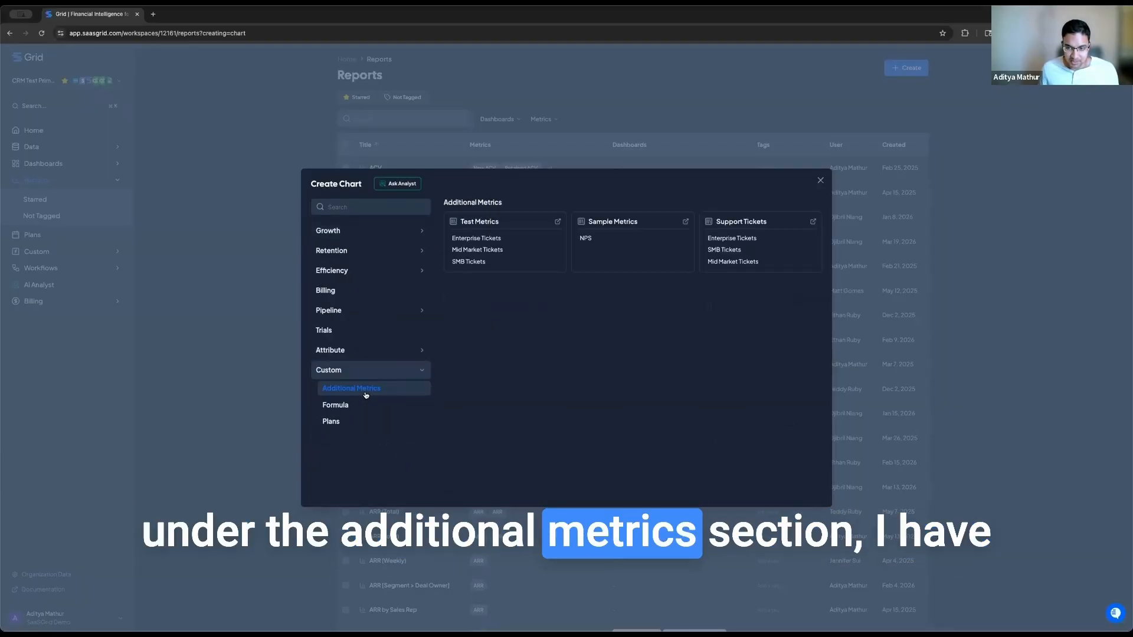
click(734, 239)
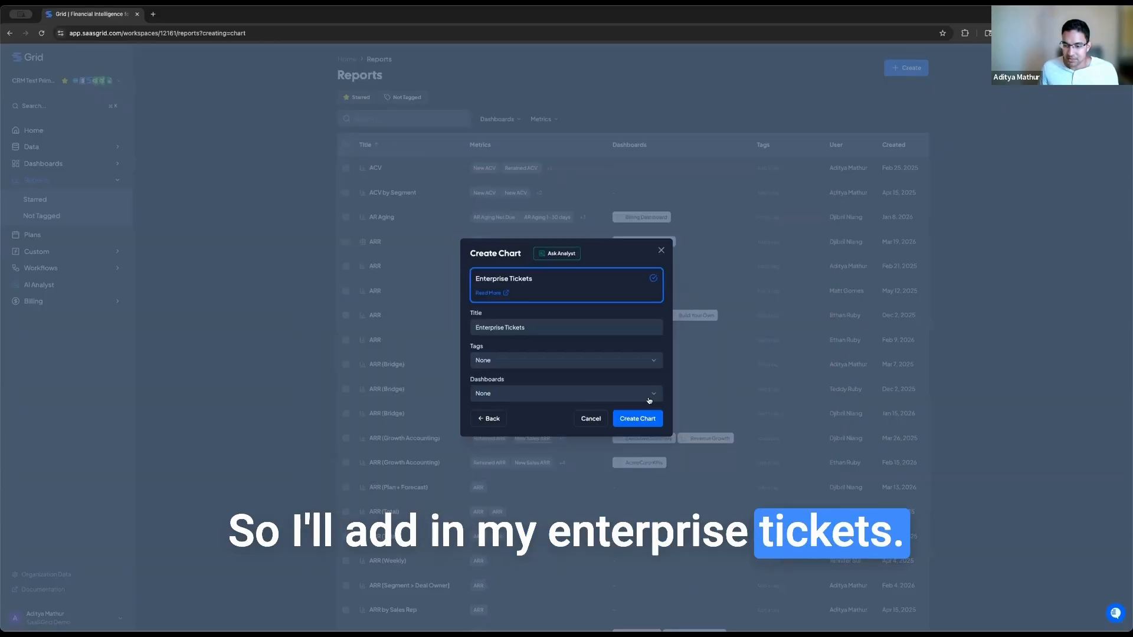
click(637, 419)
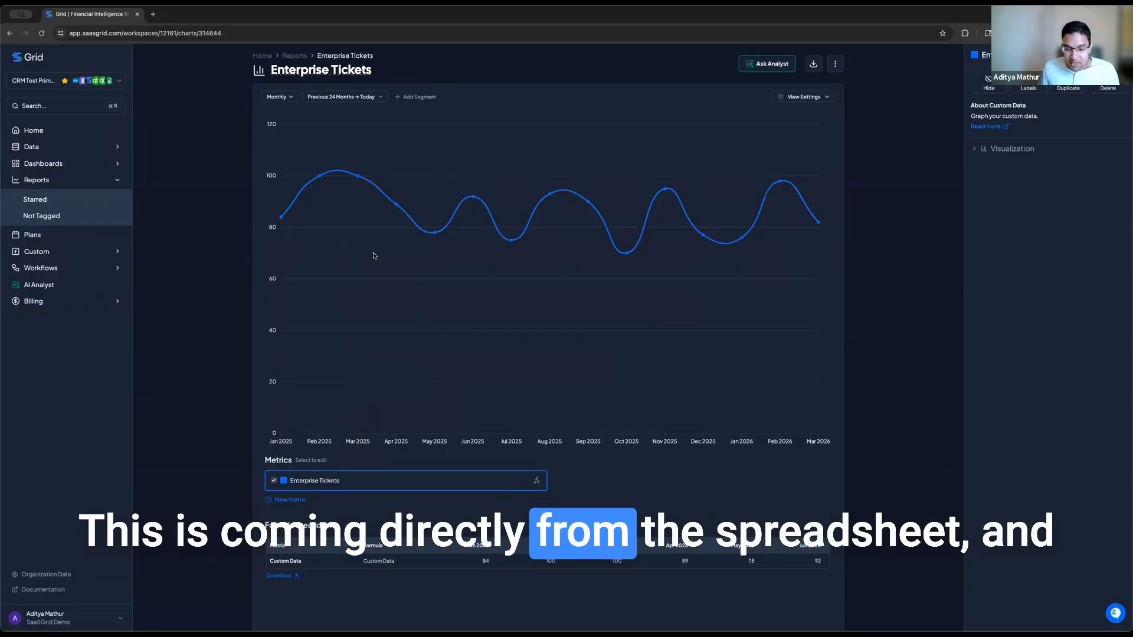
Step: Add ARR to the Enterprise Tickets chart as a second metric
click(289, 499)
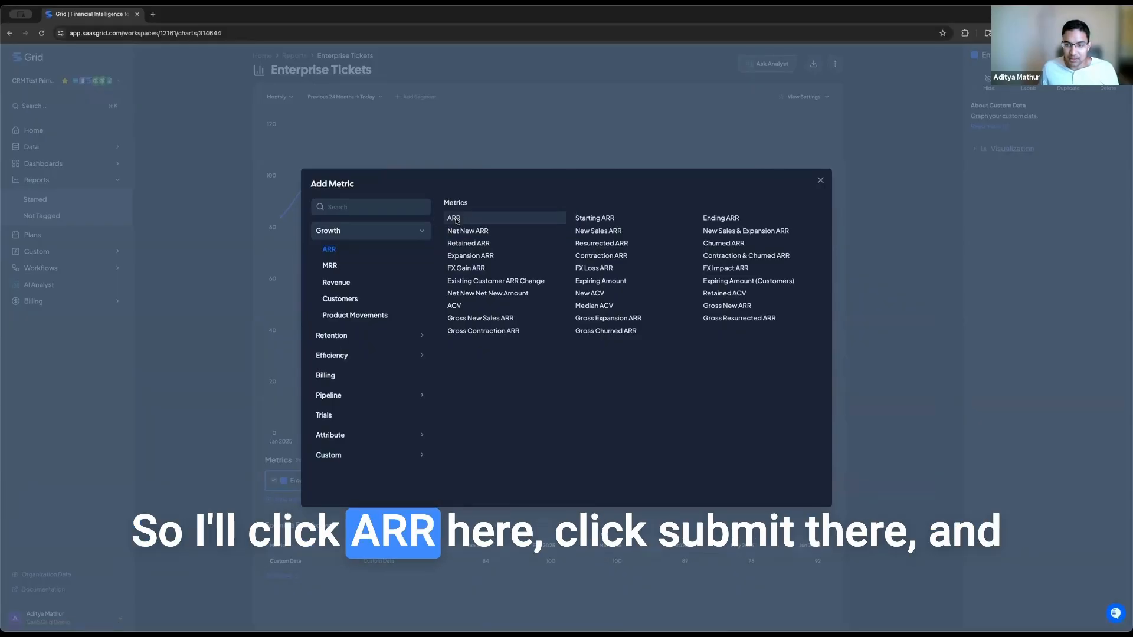
click(460, 221)
click(645, 393)
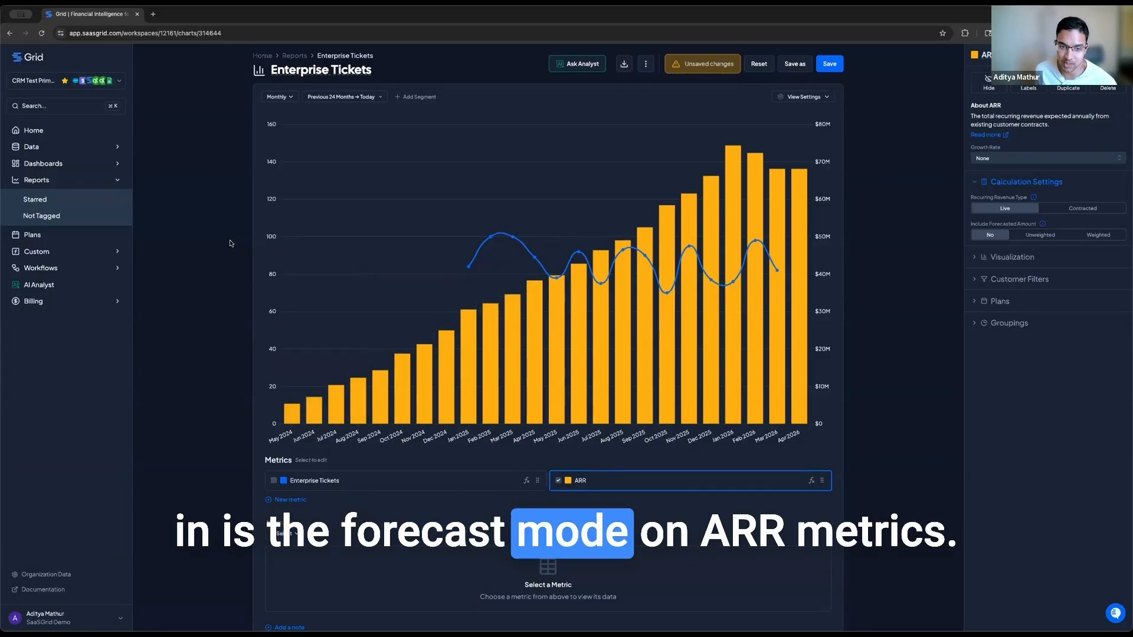
Step: Leave only Enterprise Tickets selected on the chart and return to Reports to start a new report
click(405, 489)
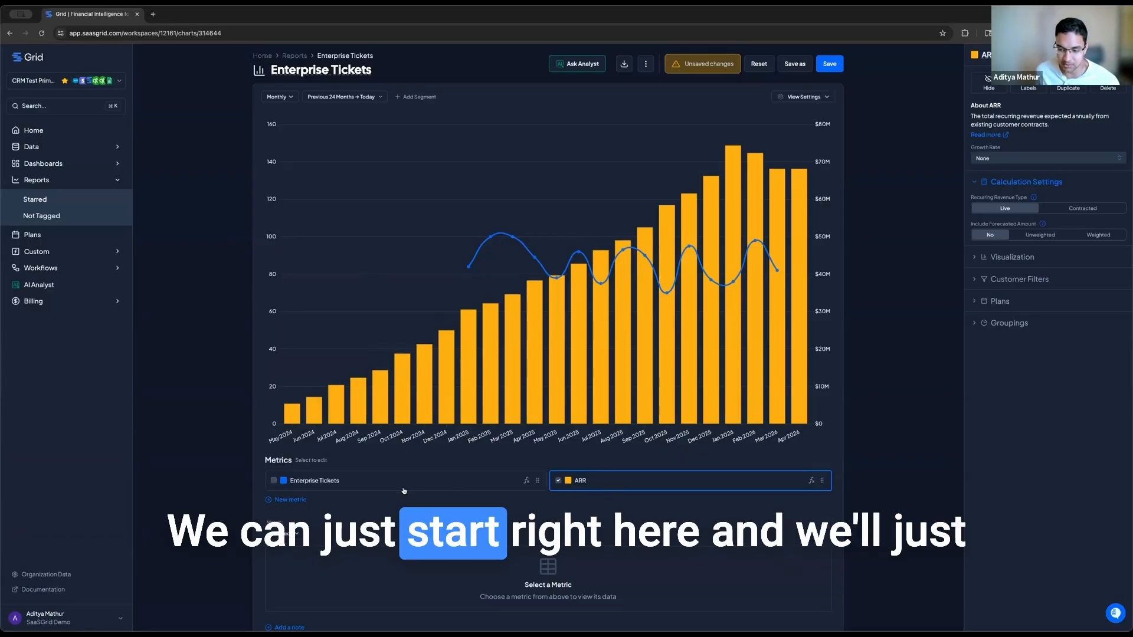
click(590, 487)
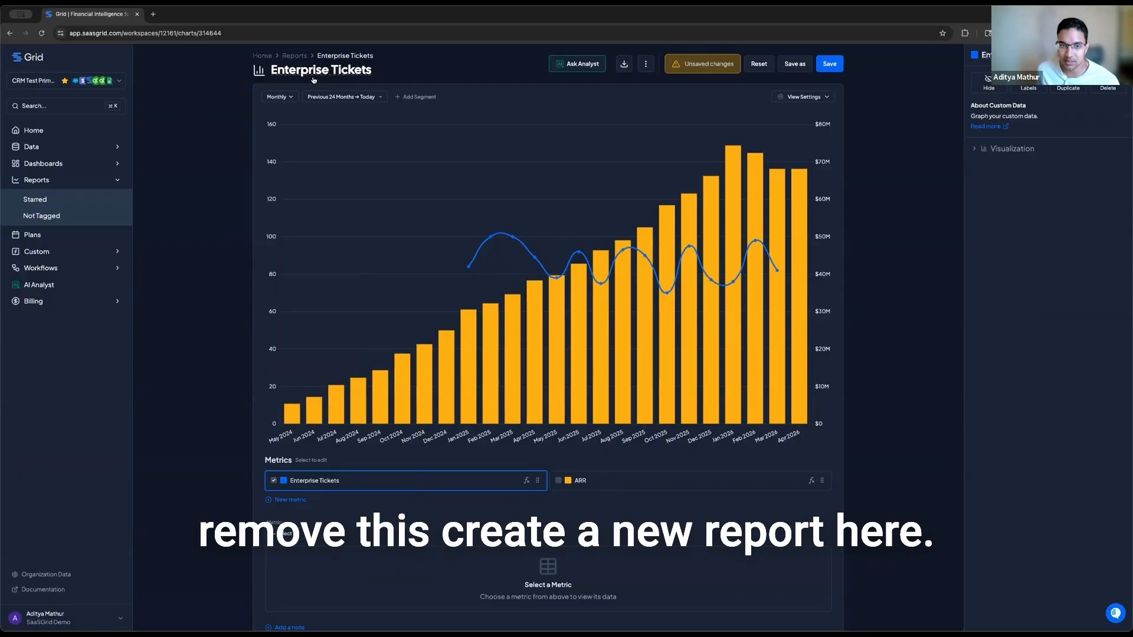
click(69, 179)
click(904, 69)
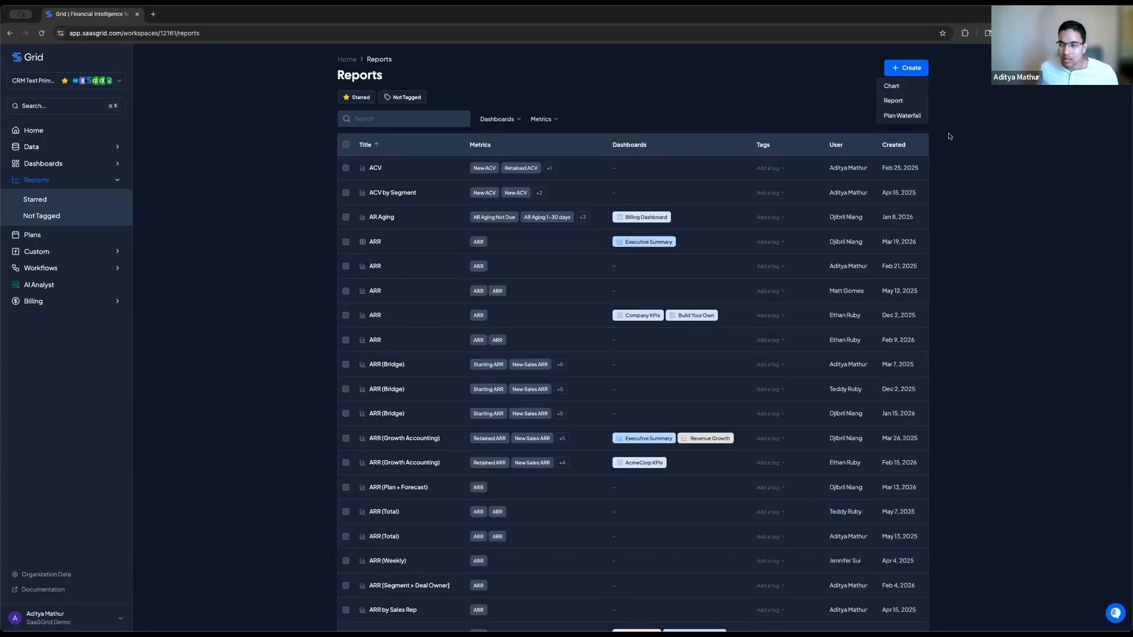
Step: Create an ARR chart looking forward from Current Month over the next 12 months
click(892, 86)
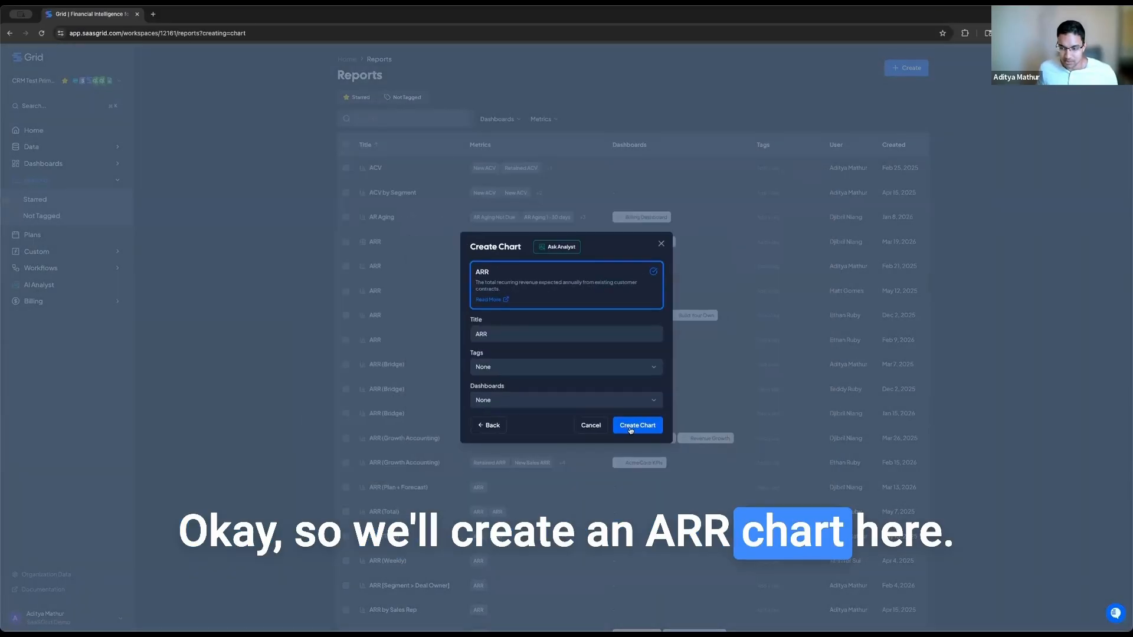
click(637, 426)
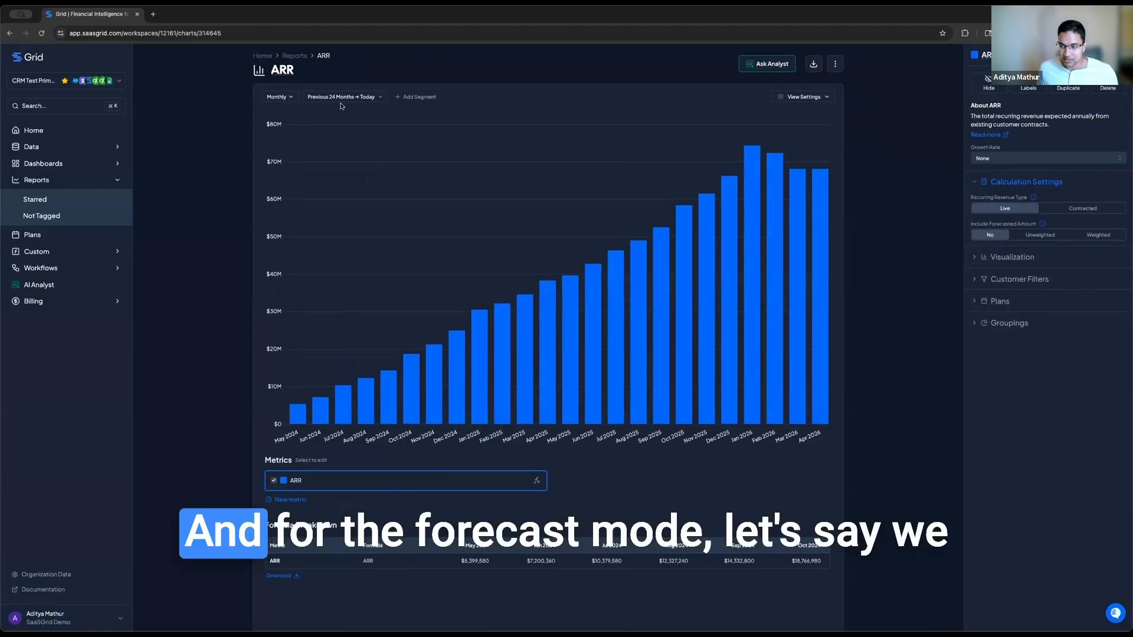
click(344, 97)
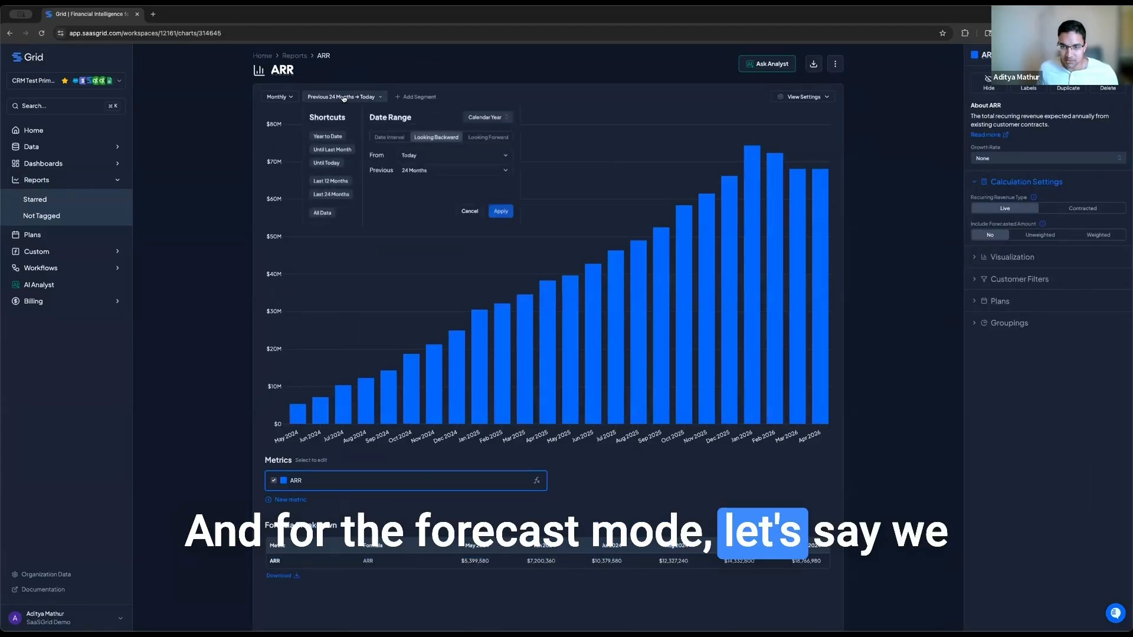
click(493, 142)
click(405, 170)
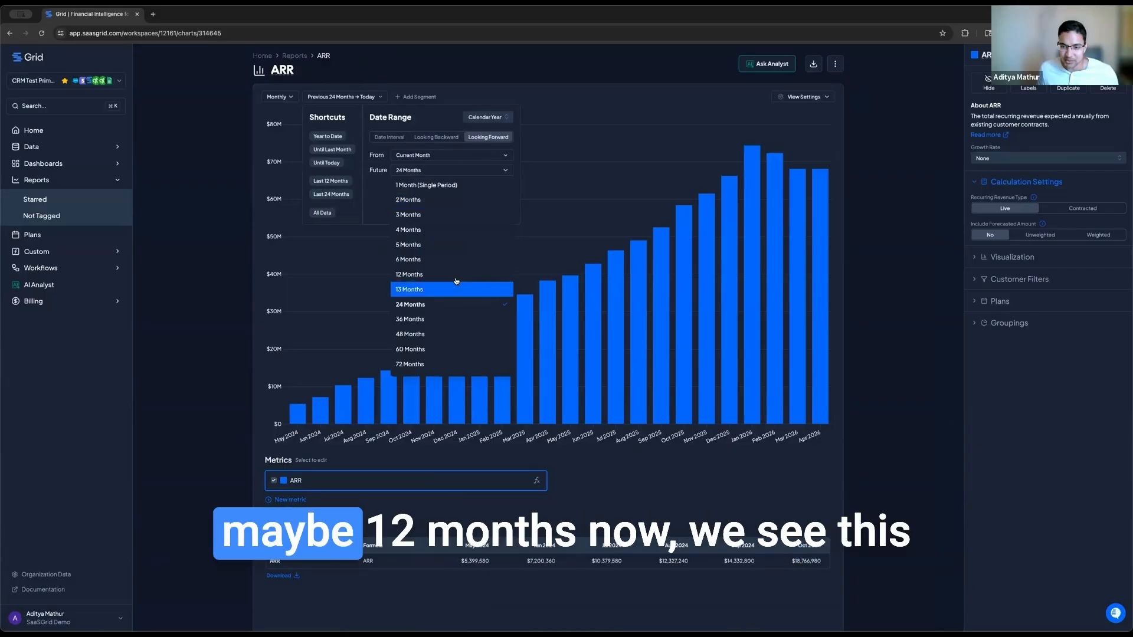
click(455, 276)
click(500, 212)
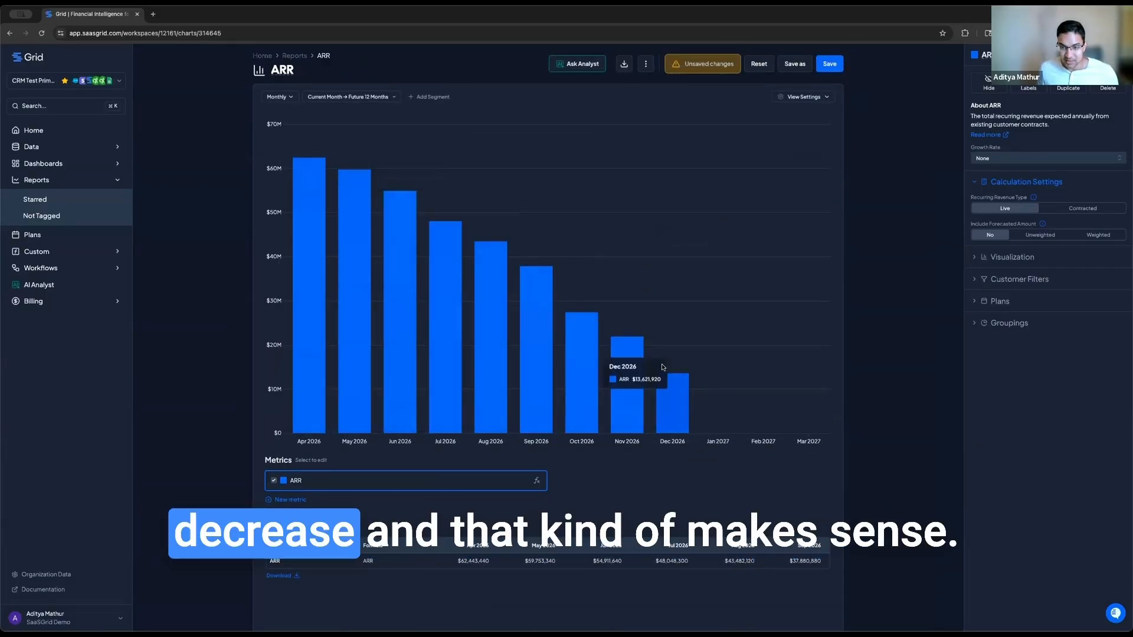
Step: Save the forward-looking 12-month ARR chart
click(830, 67)
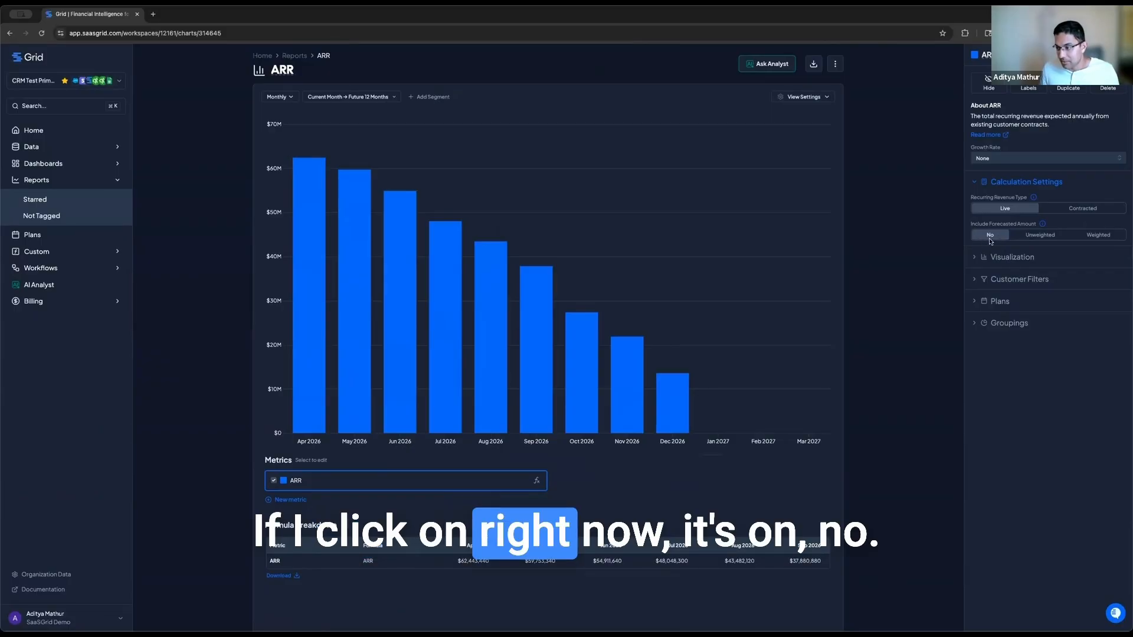
Step: Include unweighted forecasted amounts from the four selected open stages in the ARR chart
click(1034, 236)
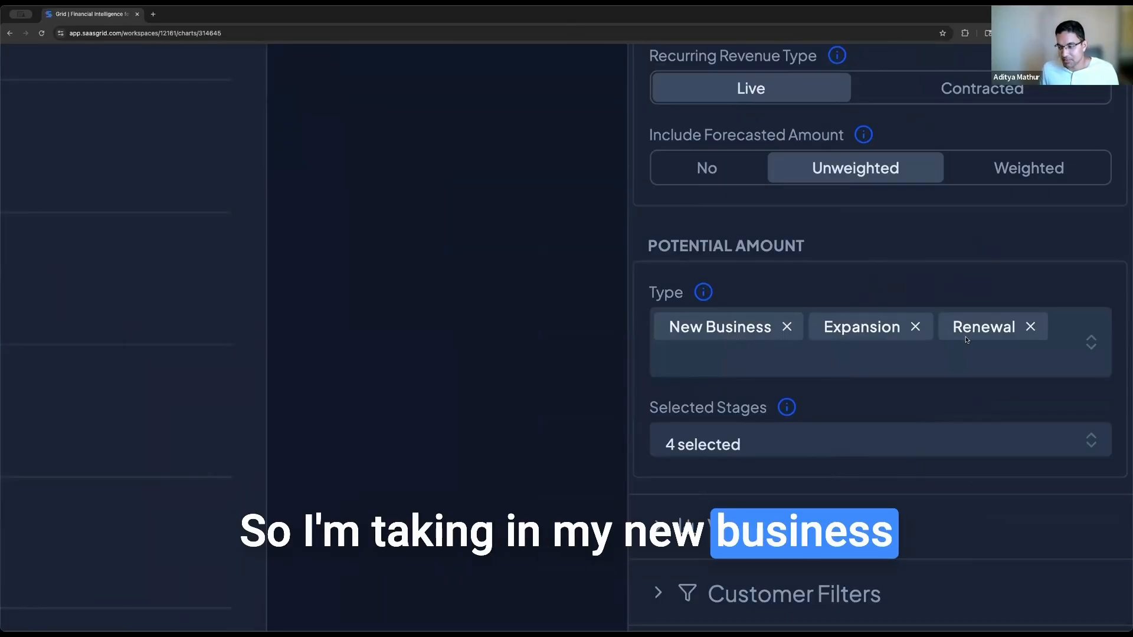
click(807, 452)
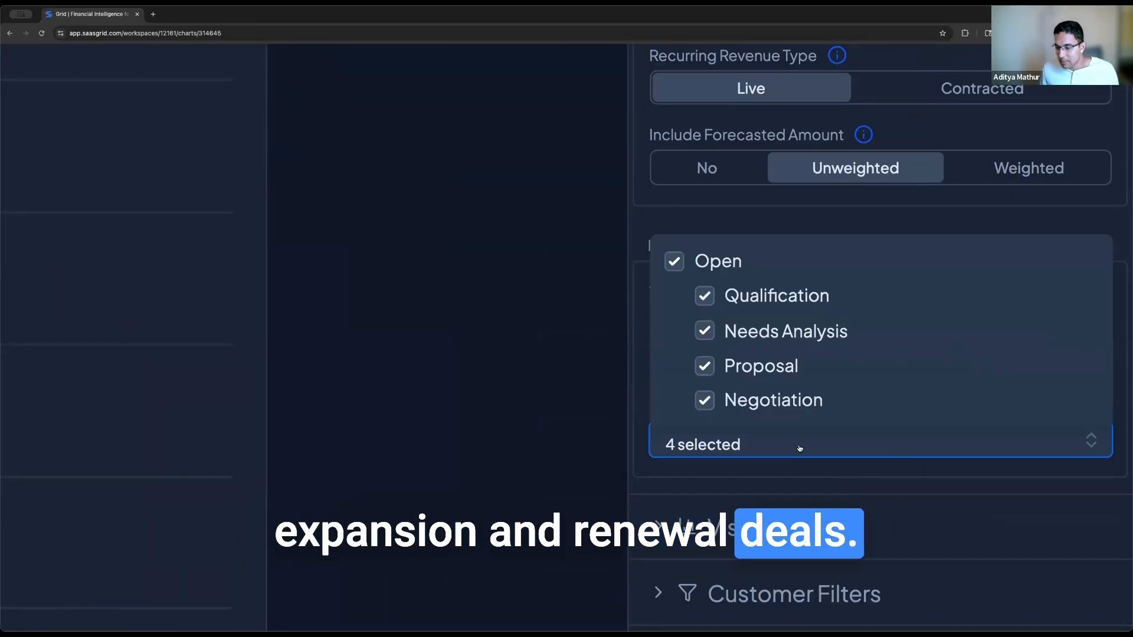
click(748, 217)
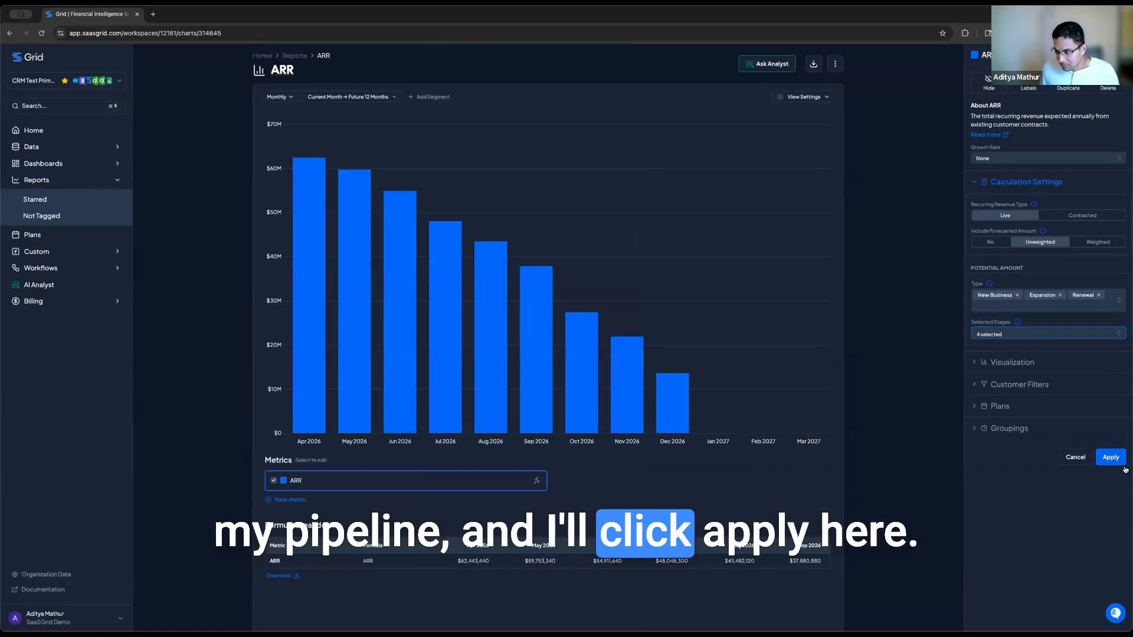
click(1115, 460)
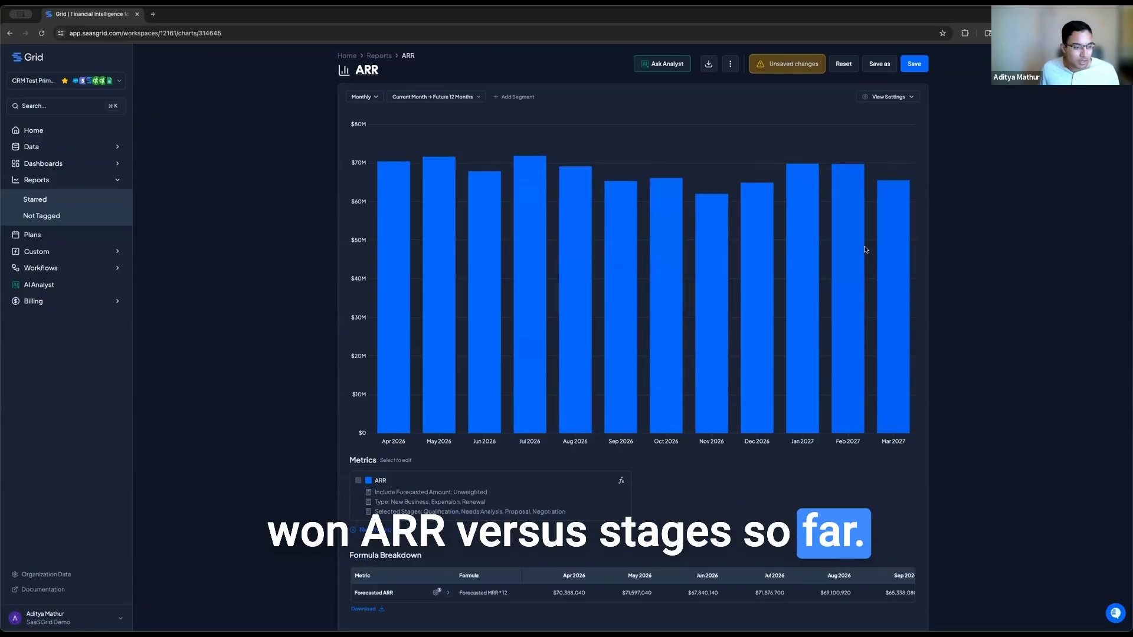
Step: Open the ARR metric's settings showing unweighted New Business, Expansion and Renewal forecast amounts
click(409, 491)
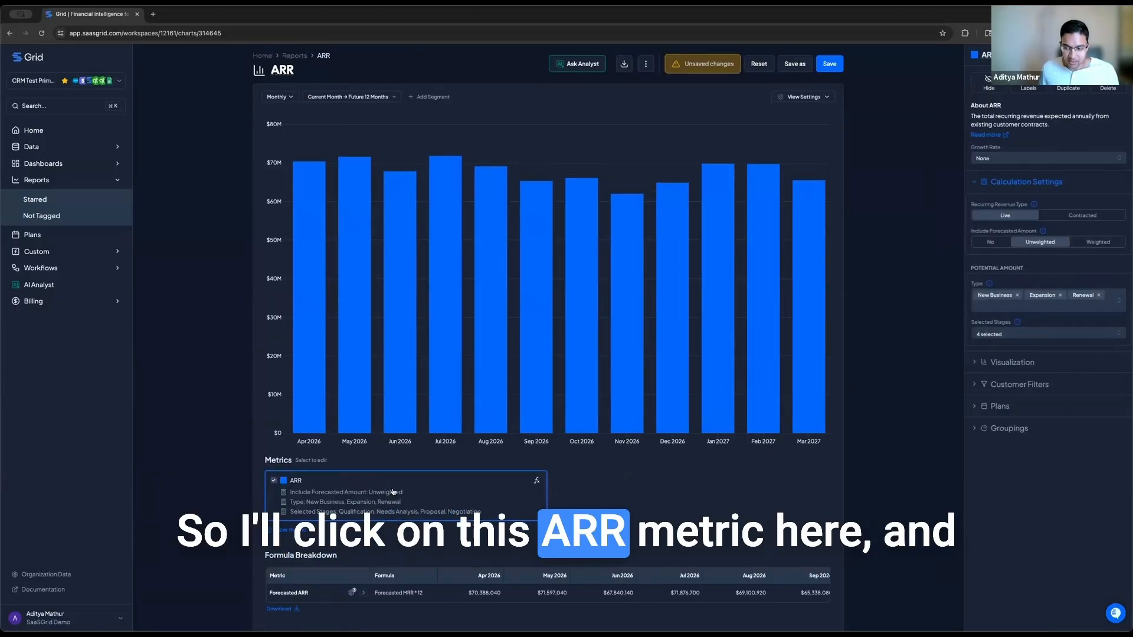
Step: Group the ARR metric by Opportunity Stage so each month stacks Qualification, Needs Analysis, Proposal and Negotiation
click(974, 430)
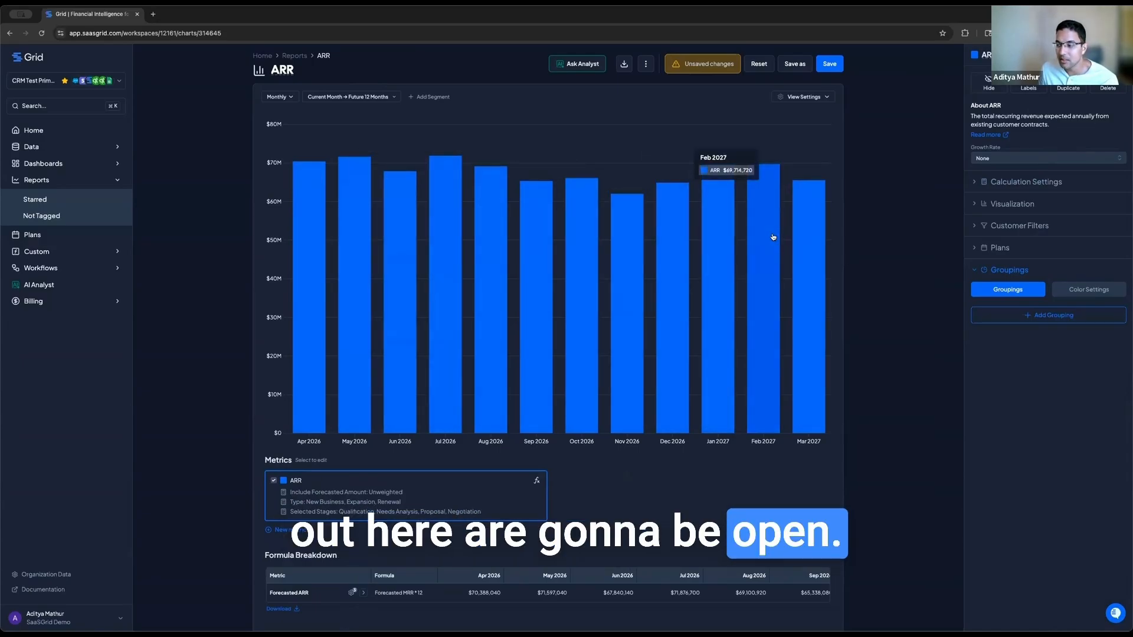
click(1055, 316)
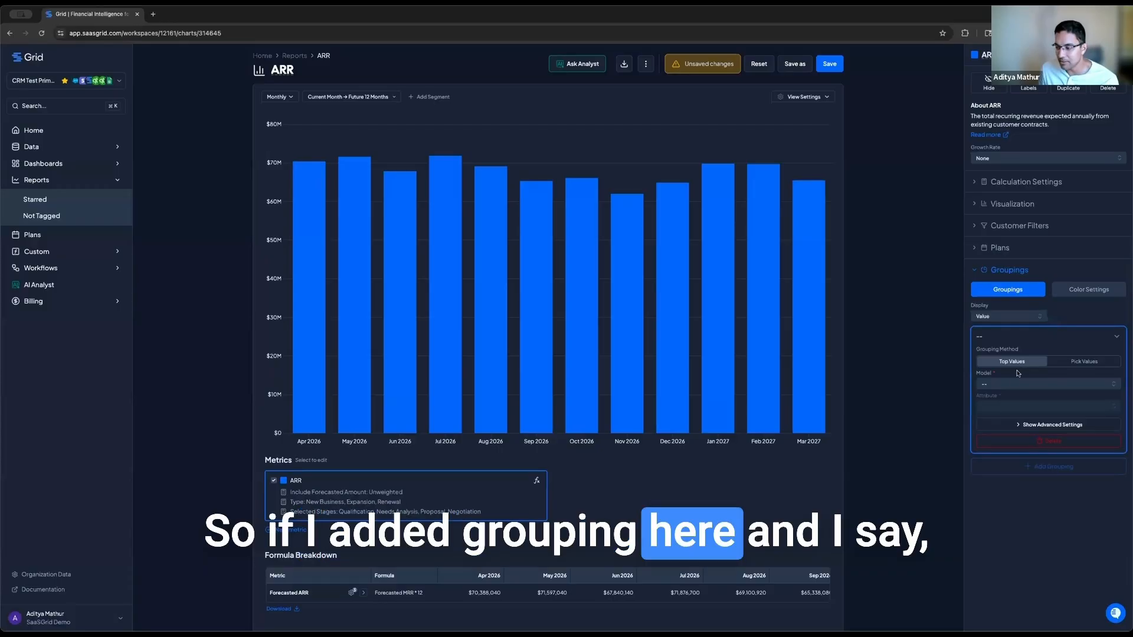
click(1008, 385)
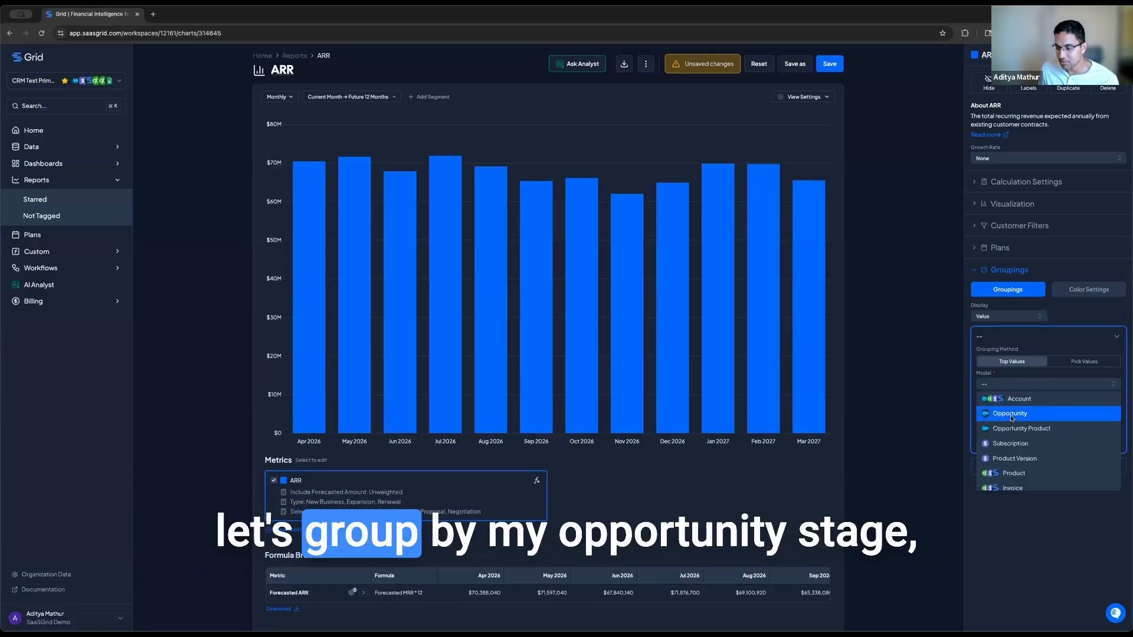
click(1010, 414)
click(1010, 409)
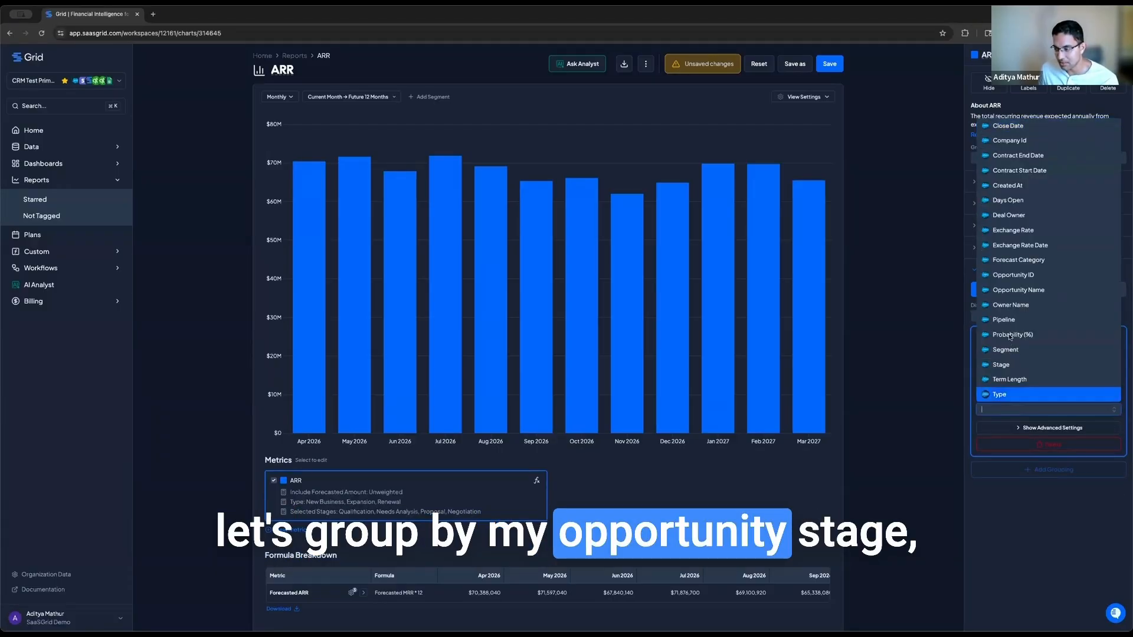
click(1010, 363)
click(1110, 477)
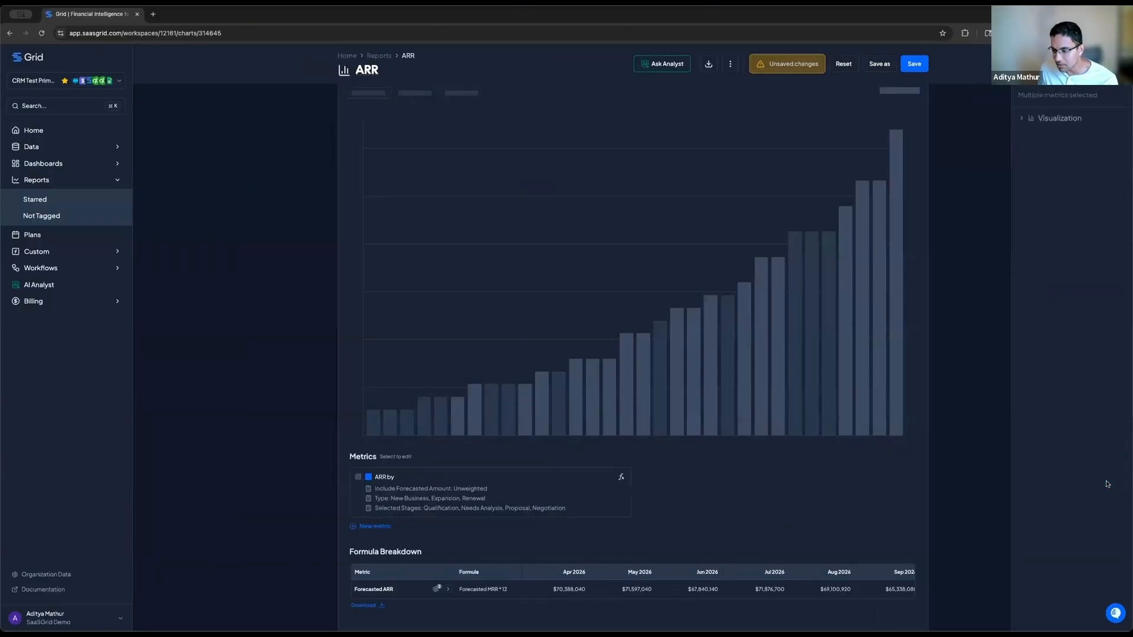
Step: Save the ARR by Stage chart with its stage-stacked forecast bars
click(914, 65)
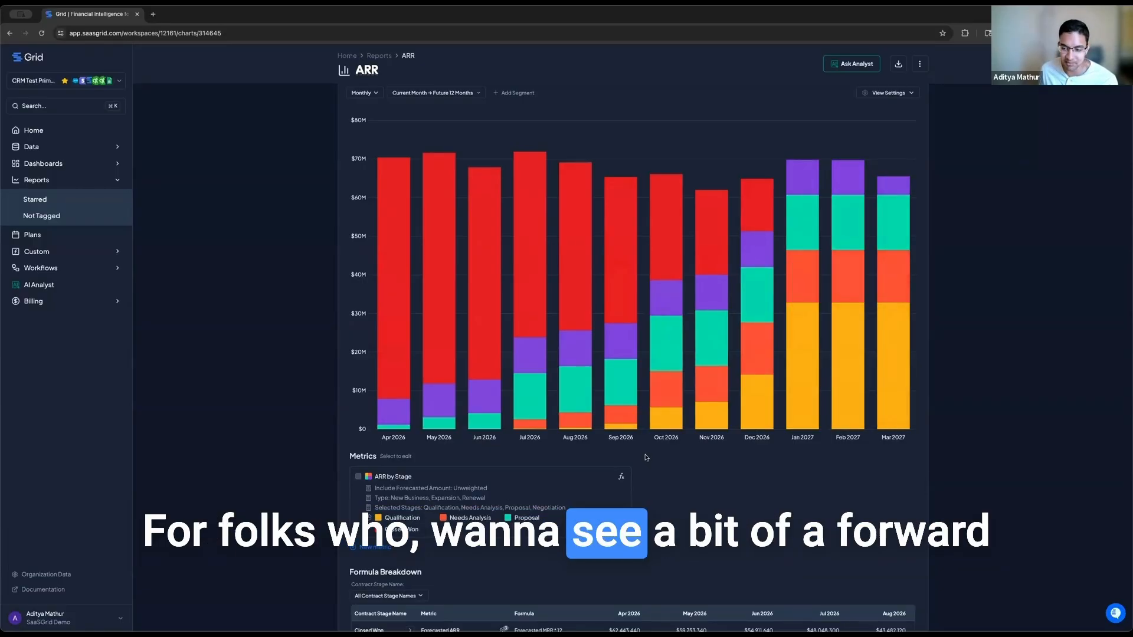
click(477, 498)
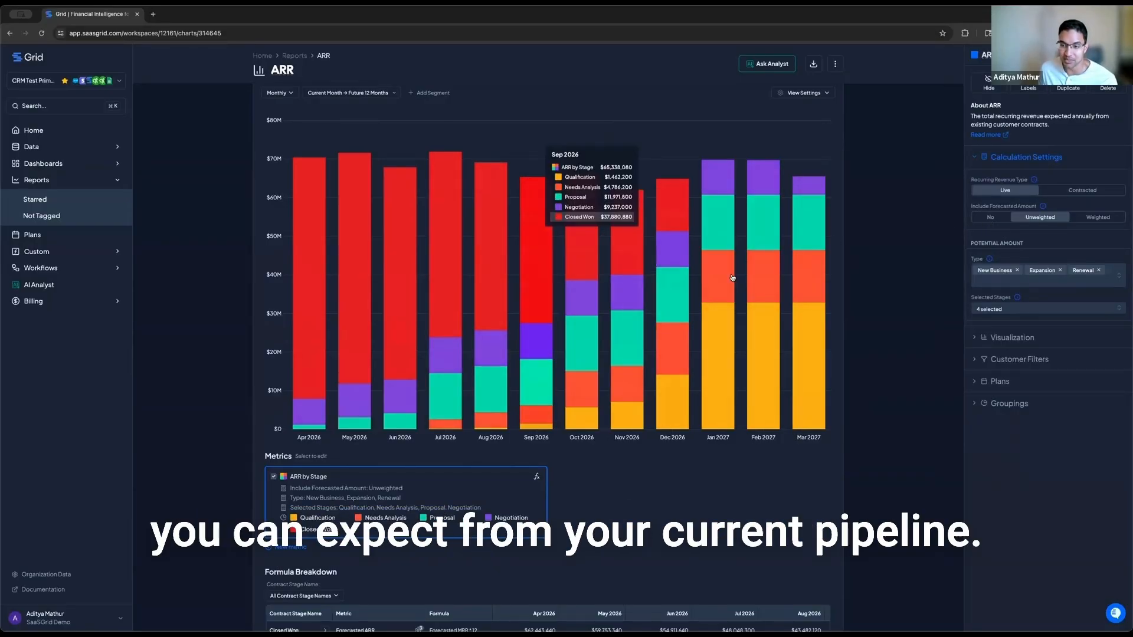
click(1098, 218)
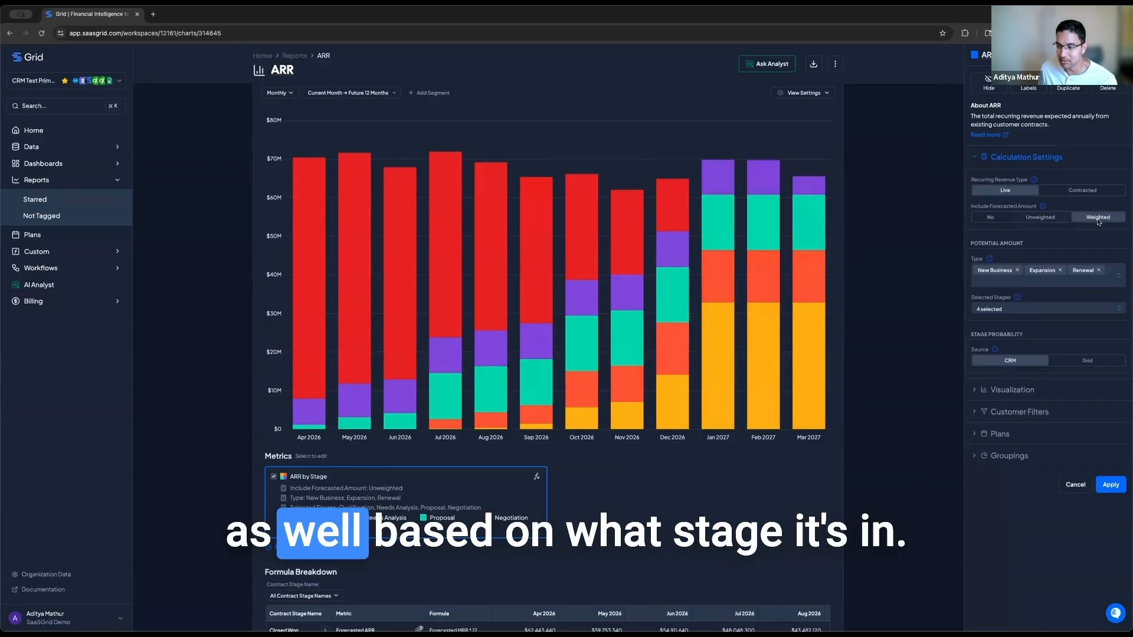
click(1107, 489)
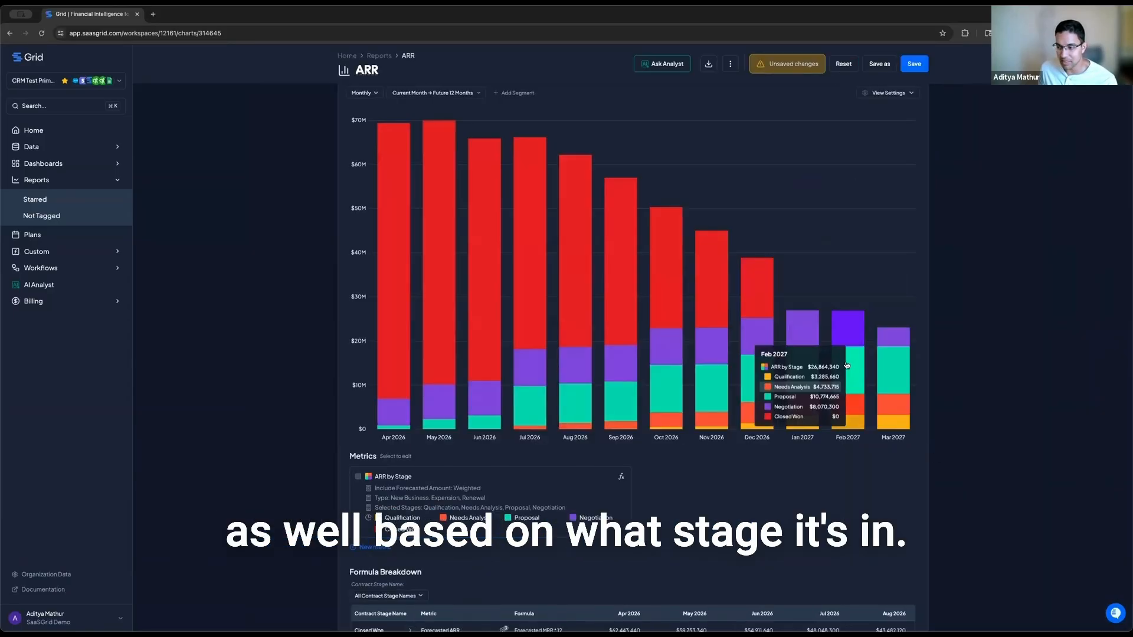
mouse_move(872, 390)
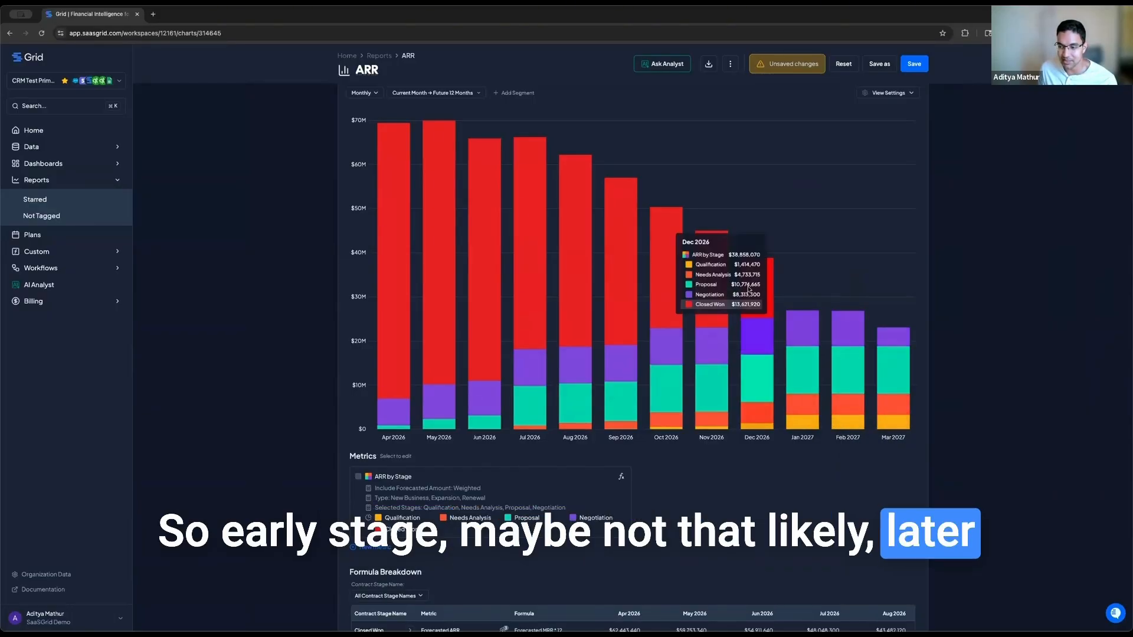
click(563, 502)
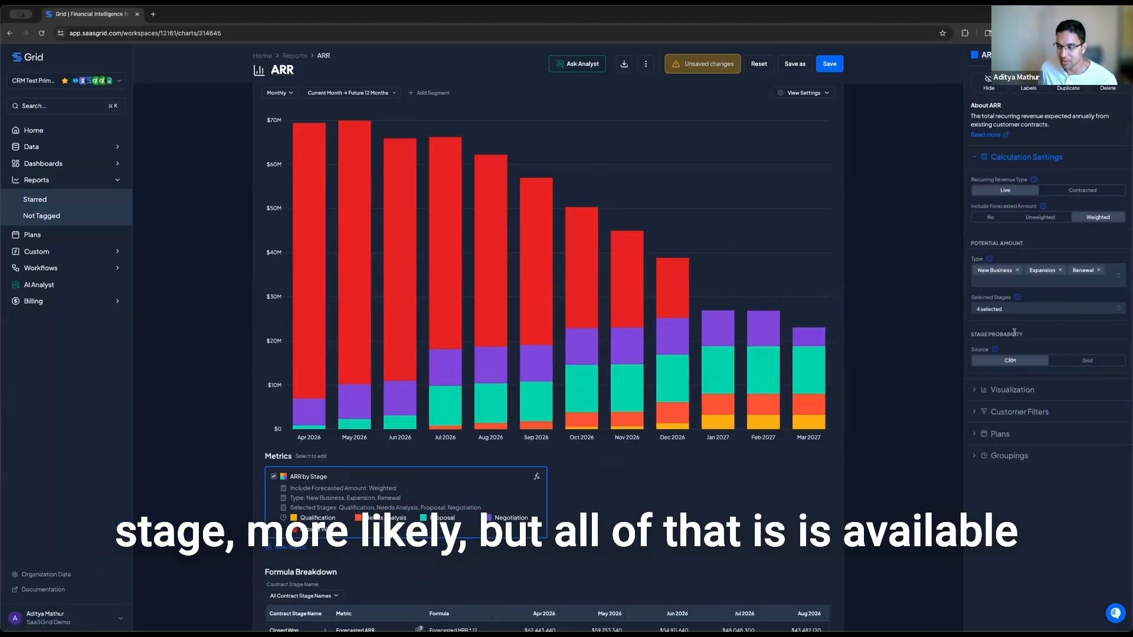
click(1053, 222)
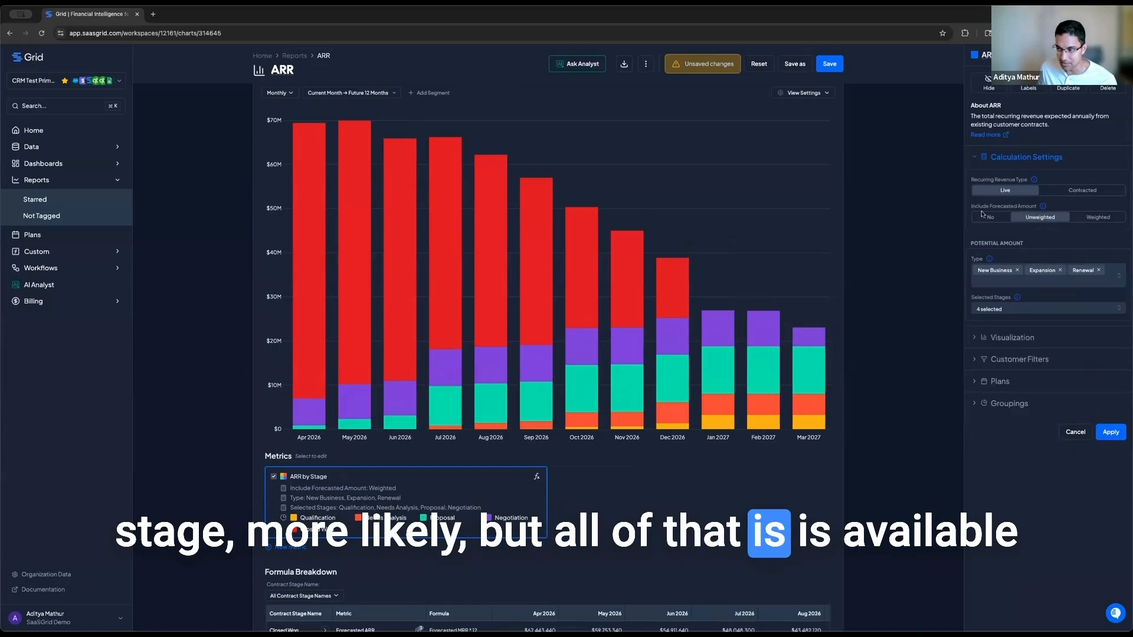
click(1111, 438)
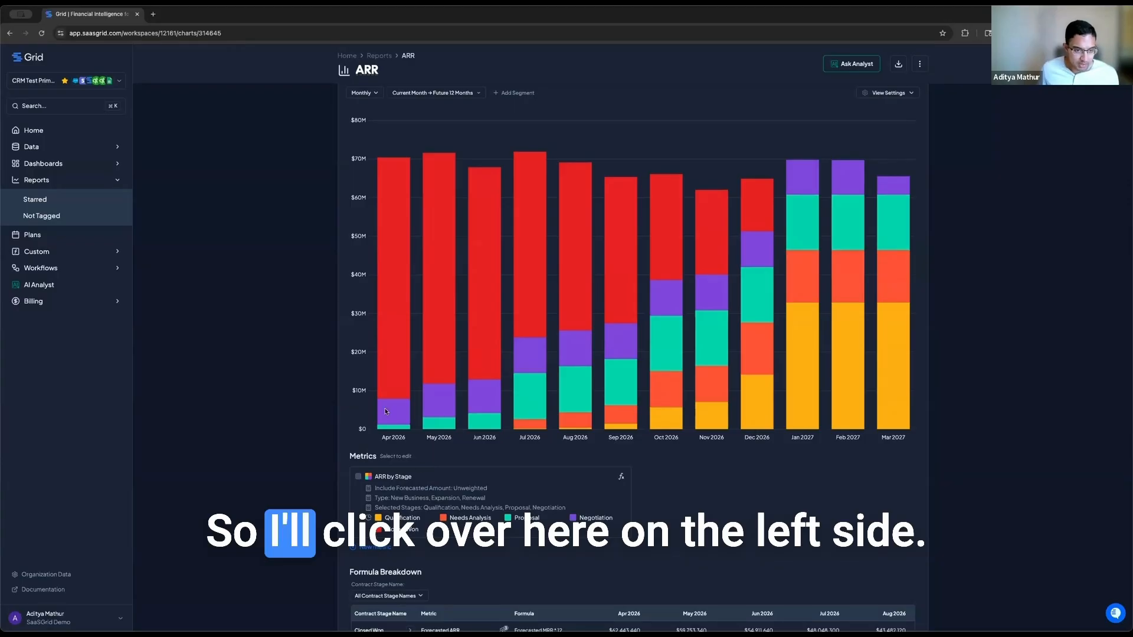
Step: From the Plans list, check the existing ARR Plan details, then start a new plan
click(34, 236)
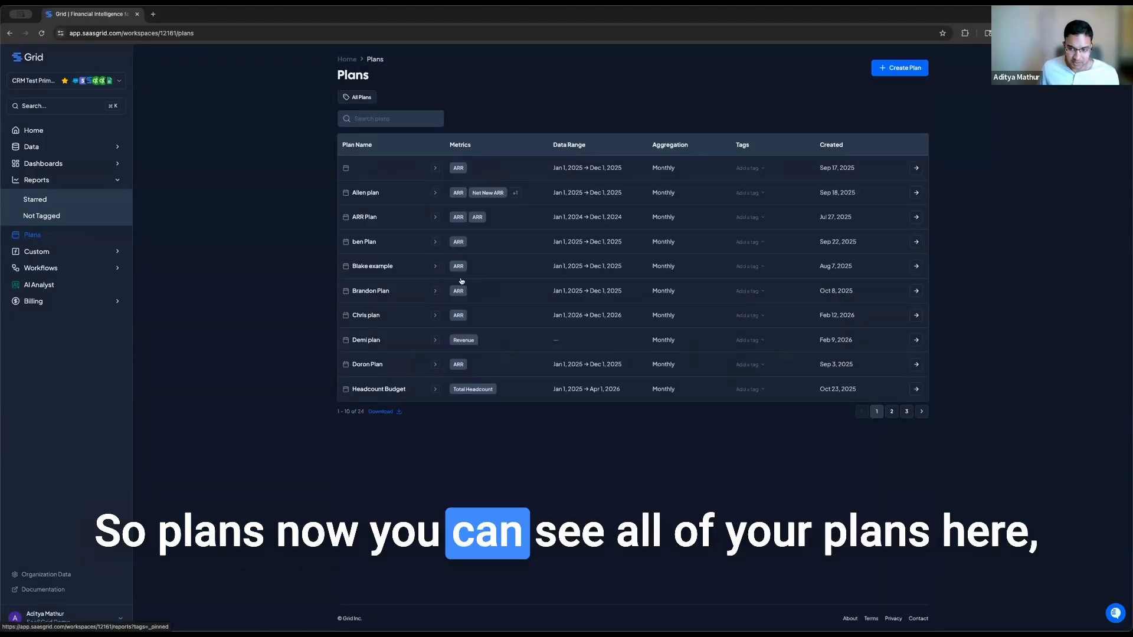
click(435, 218)
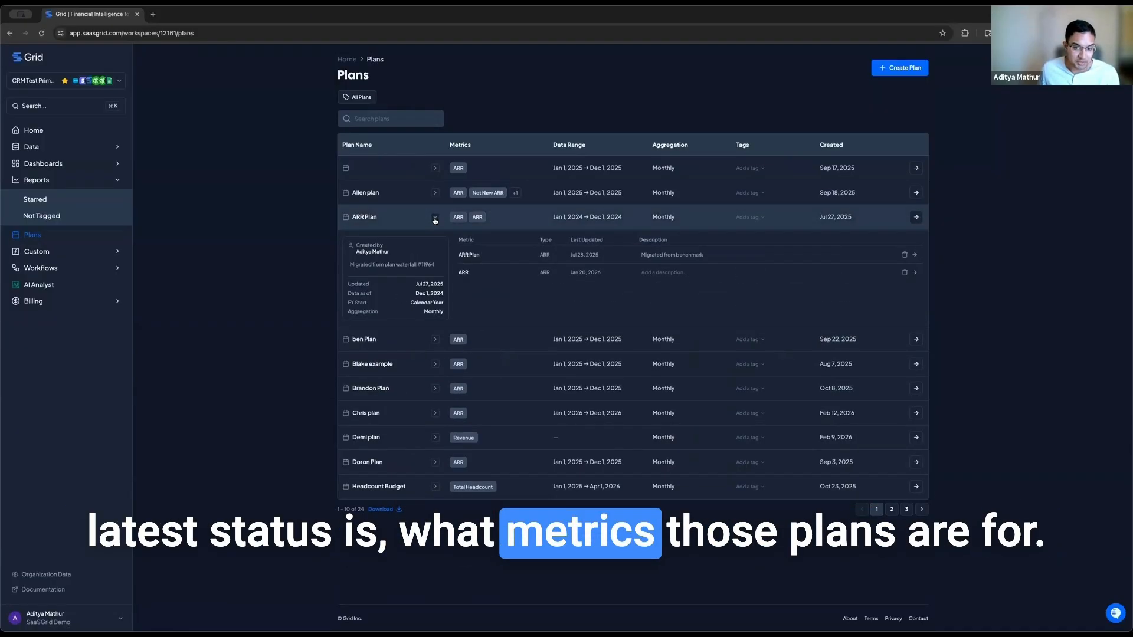
click(435, 218)
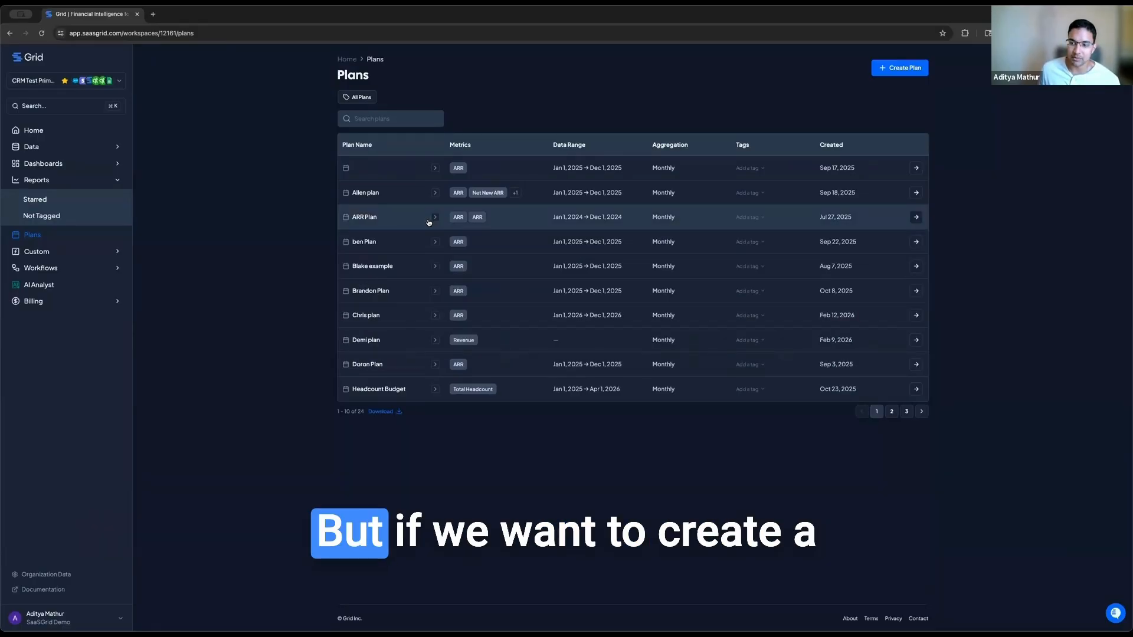
click(885, 74)
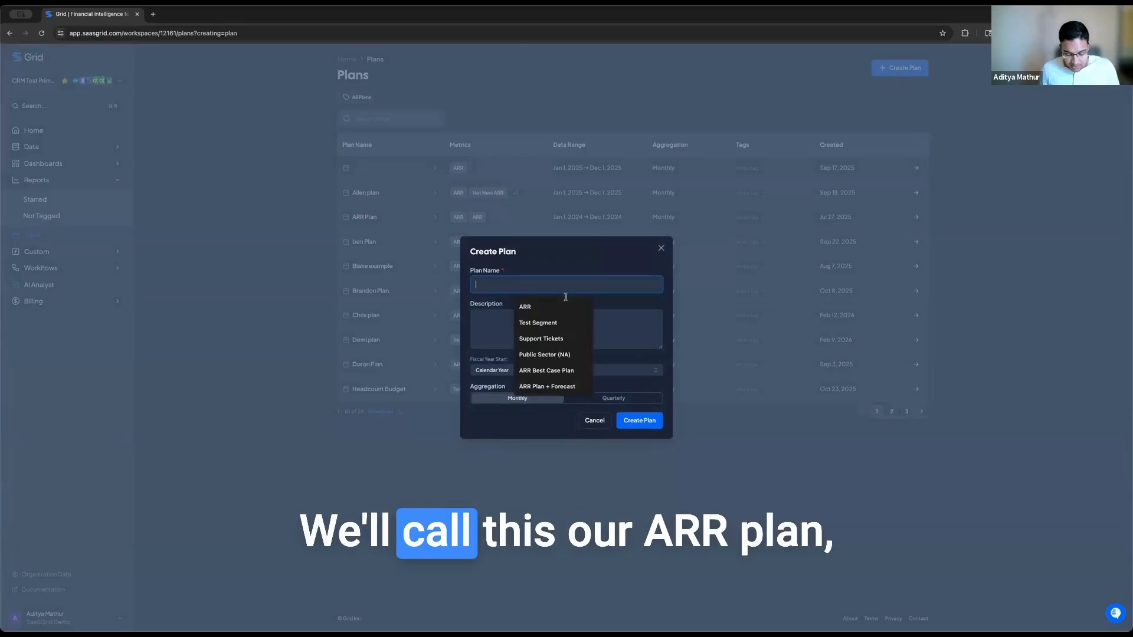
Step: Create a monthly, calendar-year plan named 'ARR Plan', then go back to Reports
text(ARR Plan)
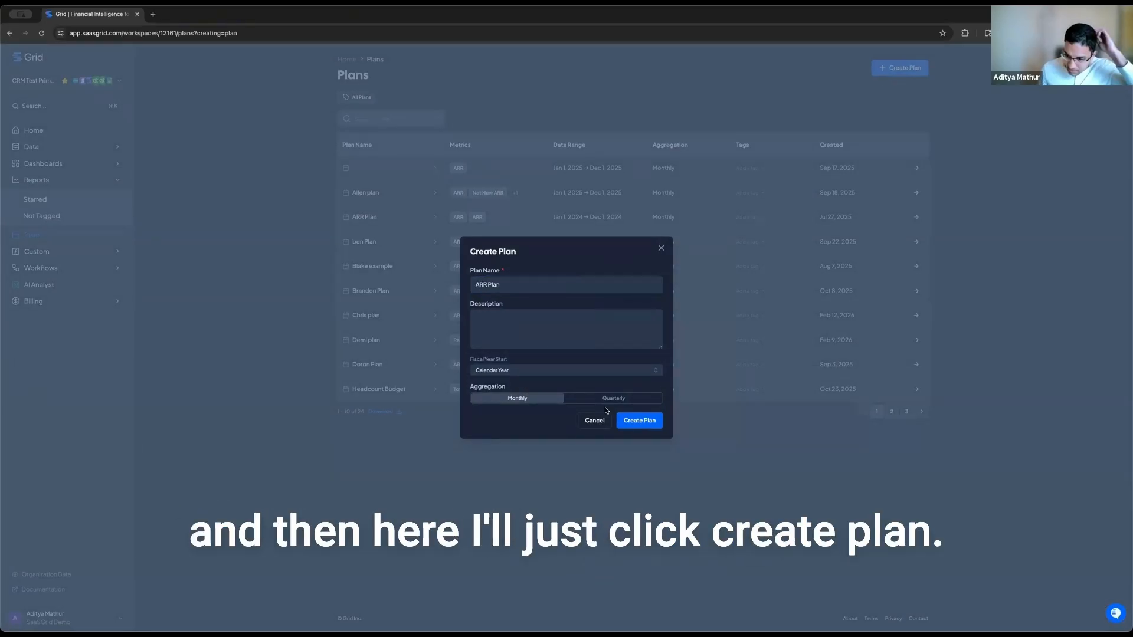
click(635, 422)
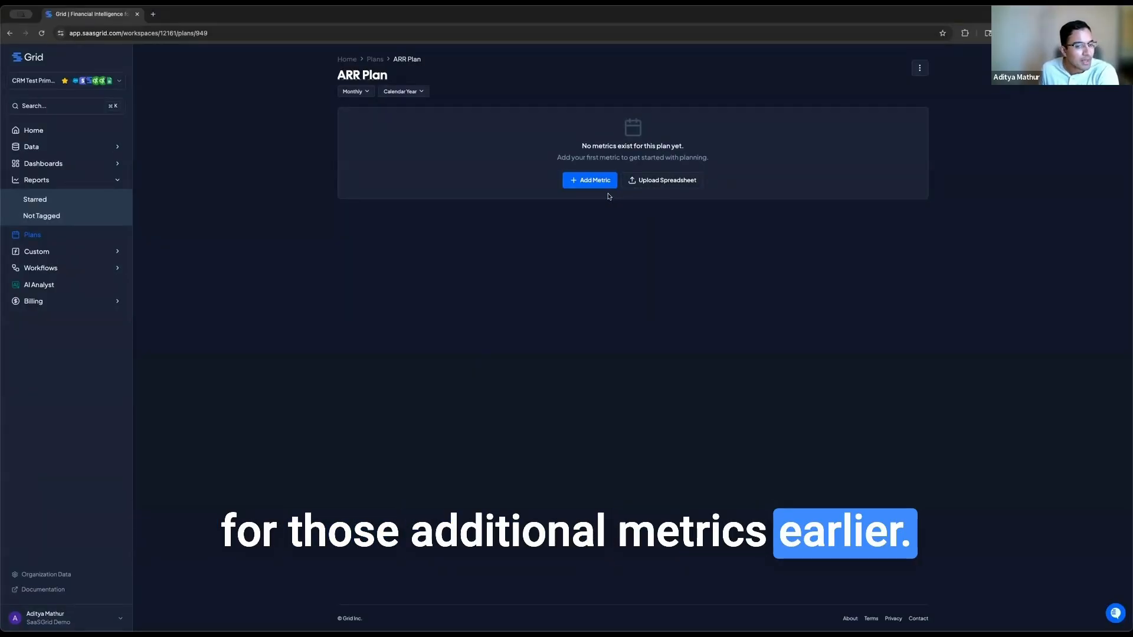
click(72, 180)
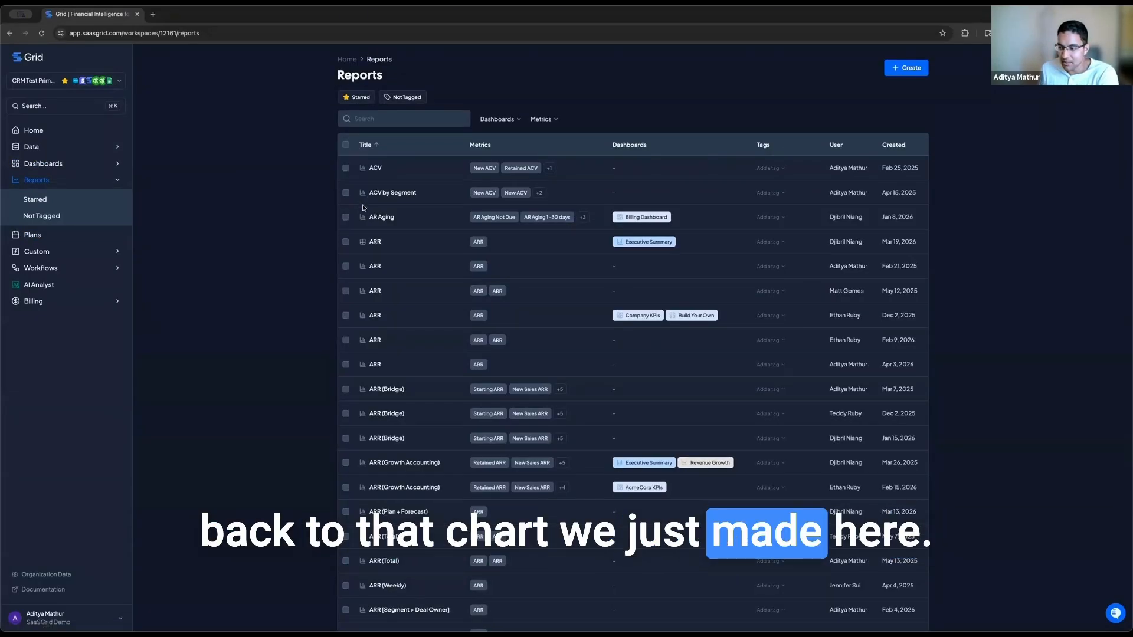
Step: Reopen the ARR report and open the ARR by Stage metric's settings
click(375, 369)
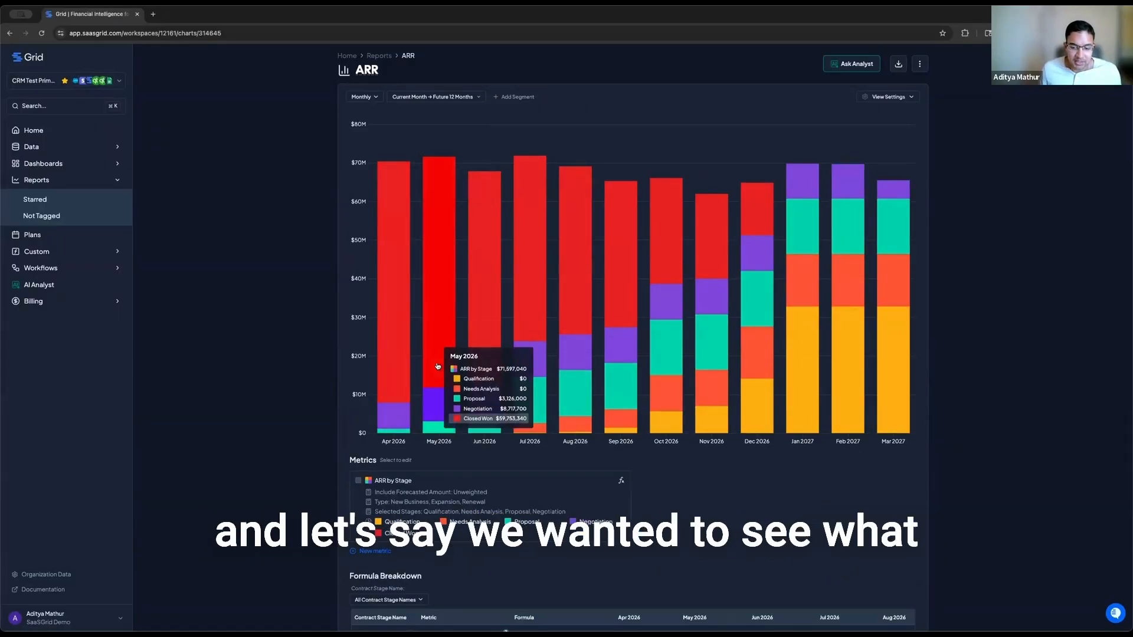
scroll(417, 331, down, 2)
scroll(417, 290, up, 2)
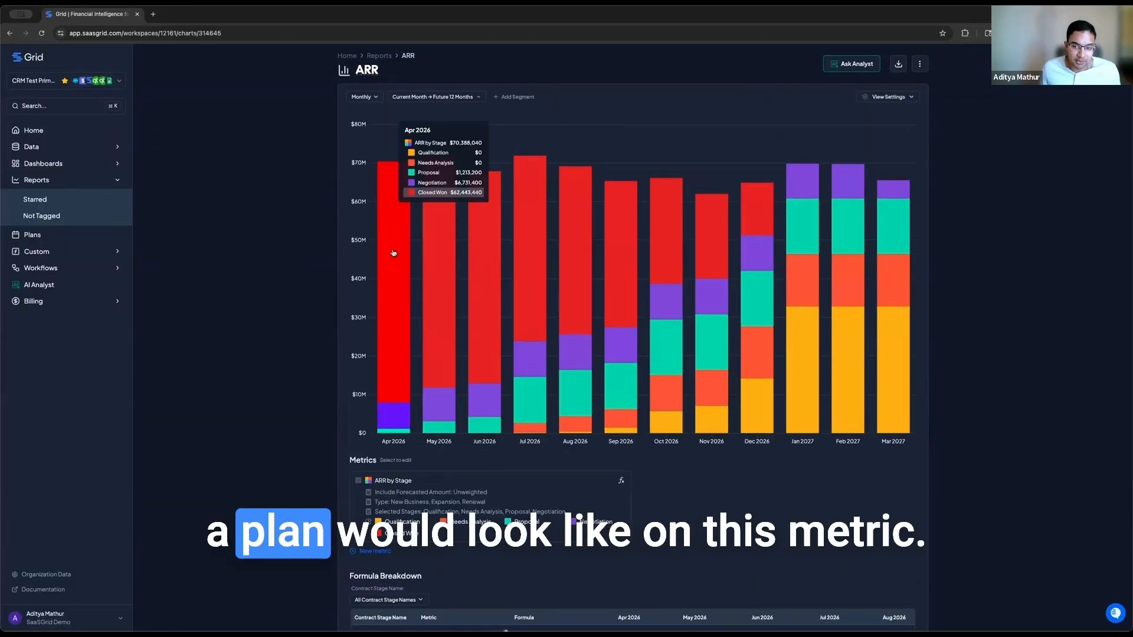
click(495, 494)
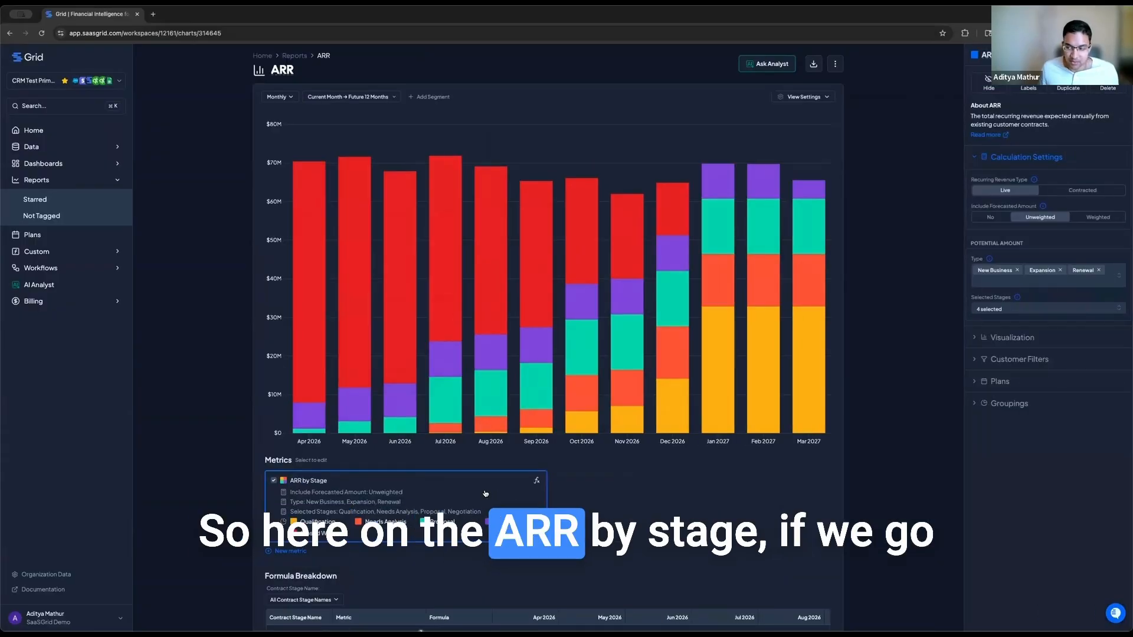
Step: Attach the Main ARR Plan to the ARR by Stage metric
click(980, 382)
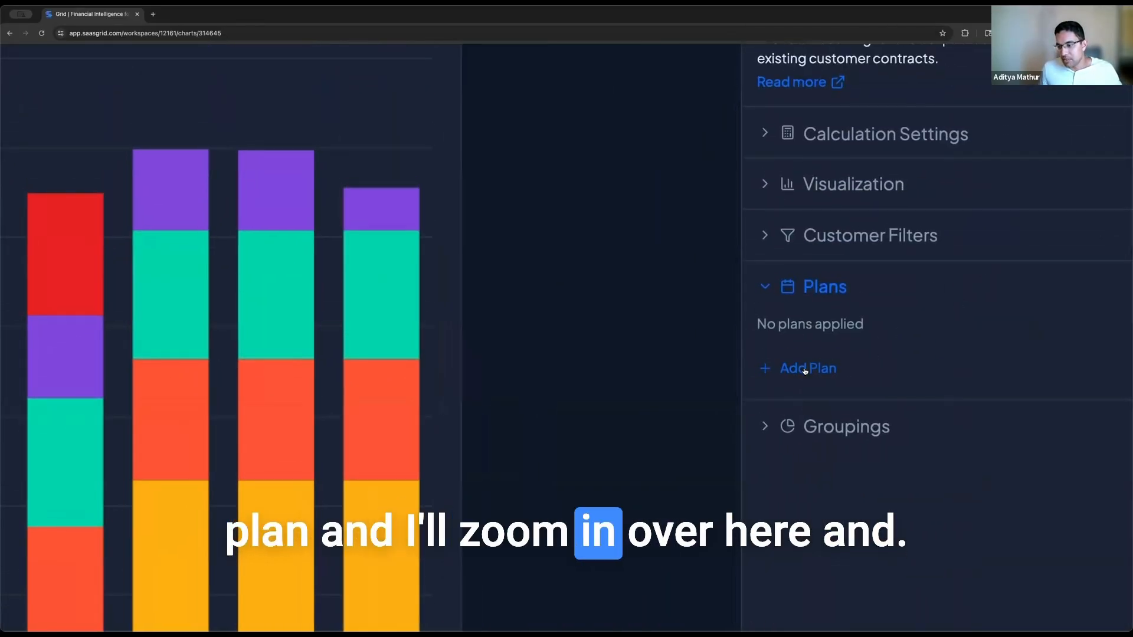
scroll(952, 370, down, 5)
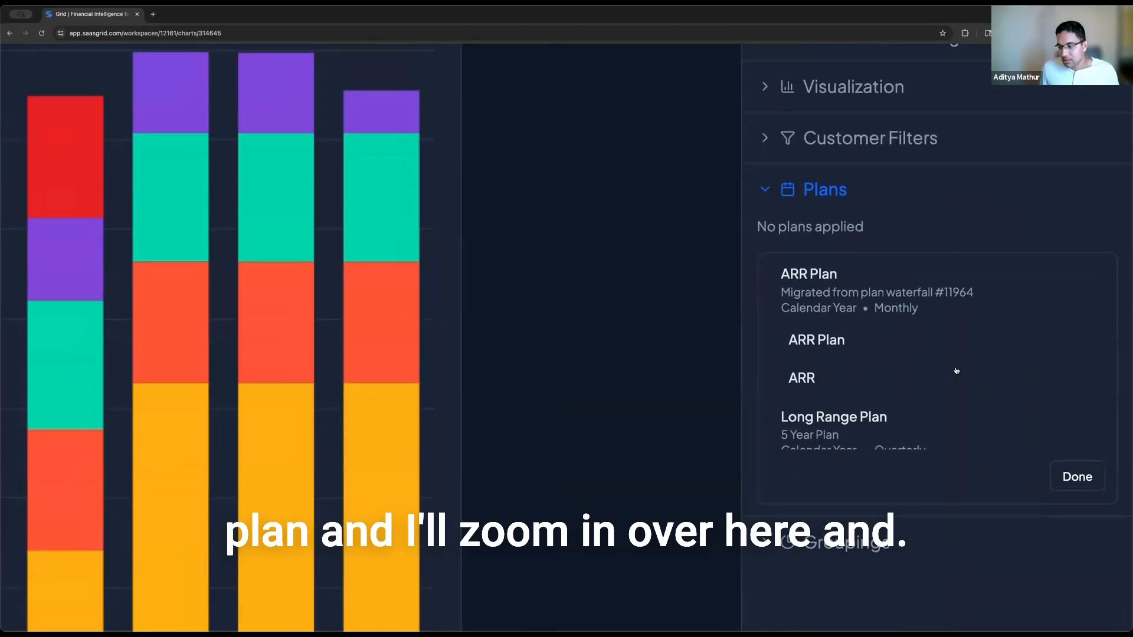
scroll(941, 371, down, 3)
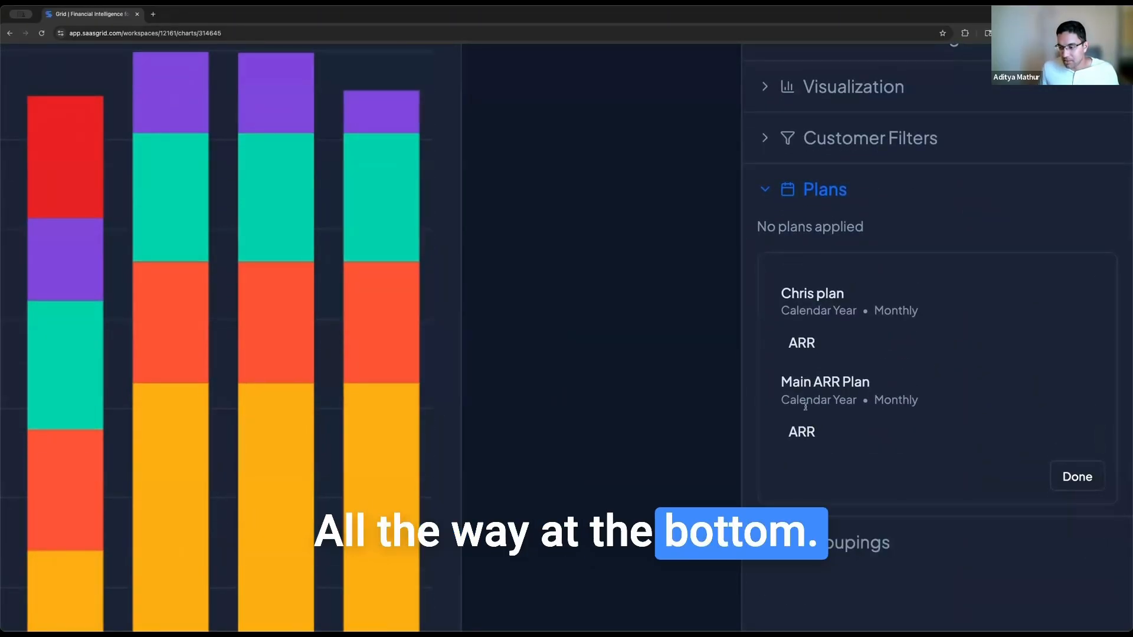
click(801, 432)
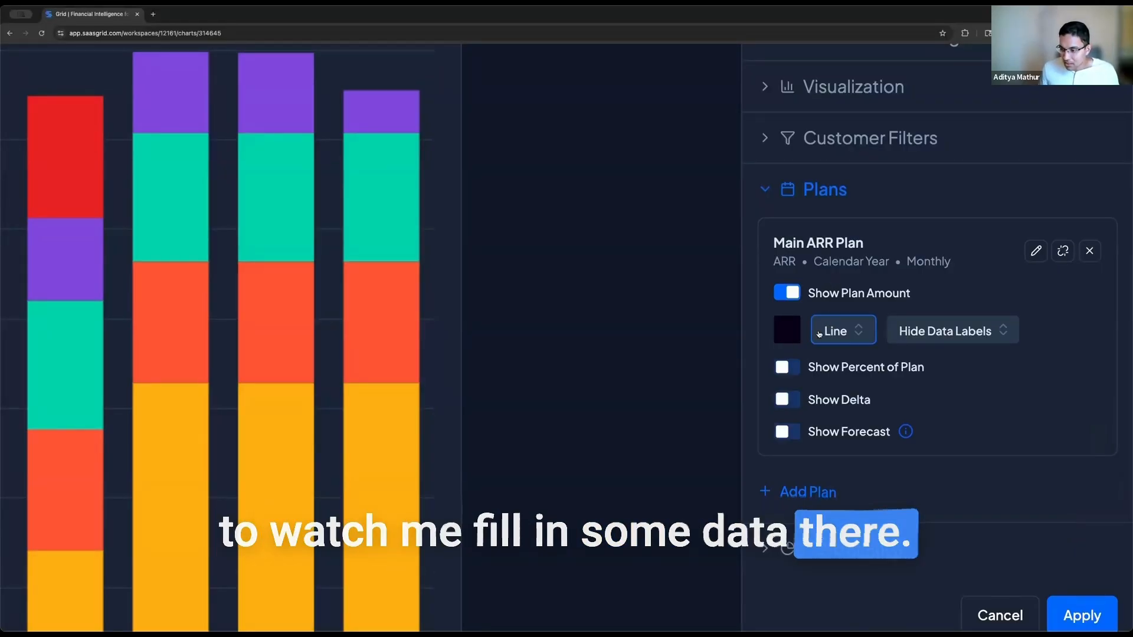
Step: Draw the Main ARR Plan as pink bar outlines with data labels shown, and apply
click(826, 330)
click(812, 536)
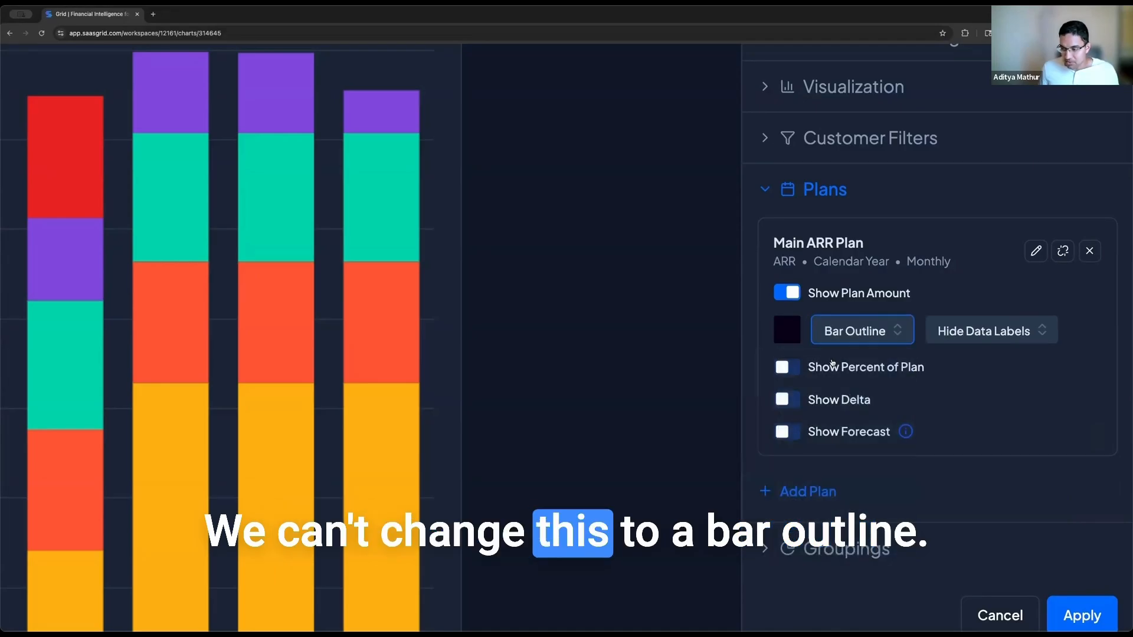
click(788, 331)
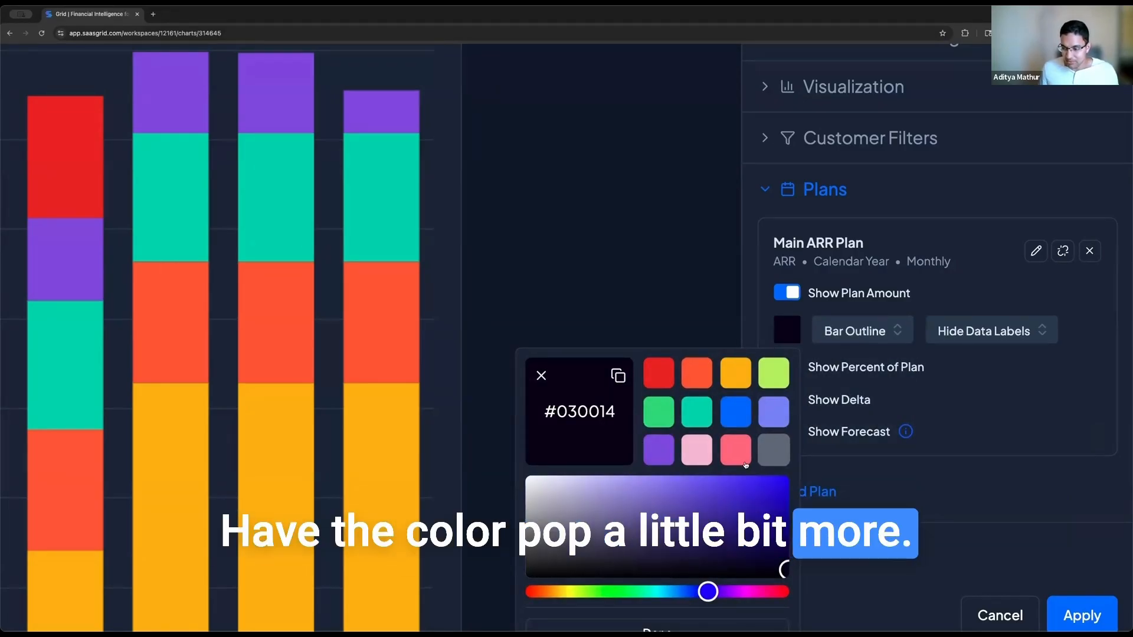
click(731, 455)
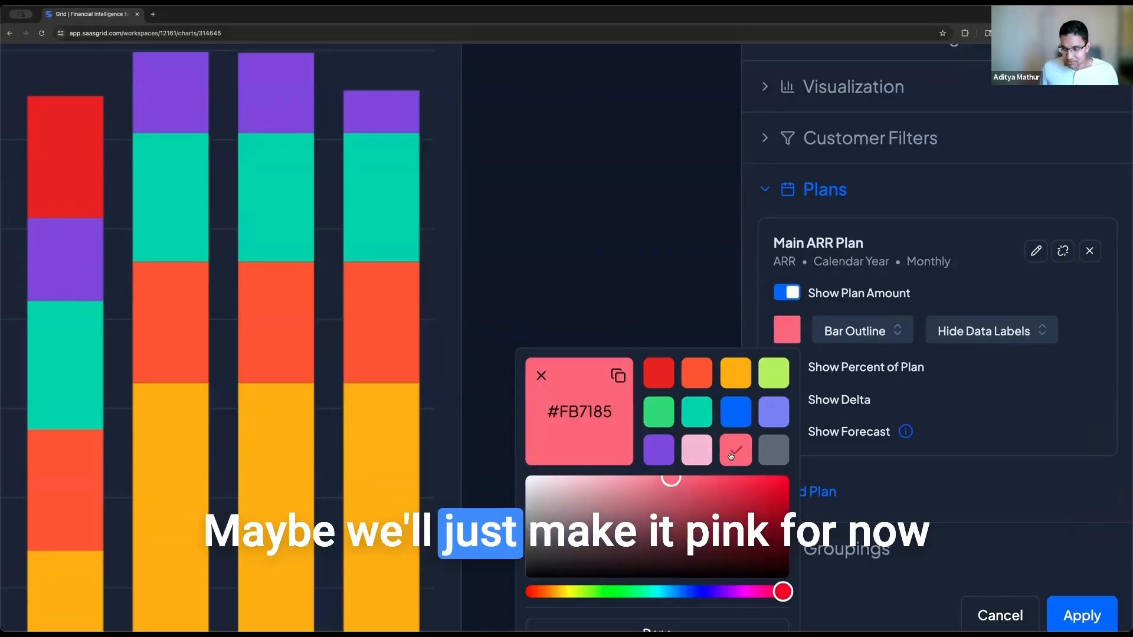
click(1000, 330)
click(1000, 330)
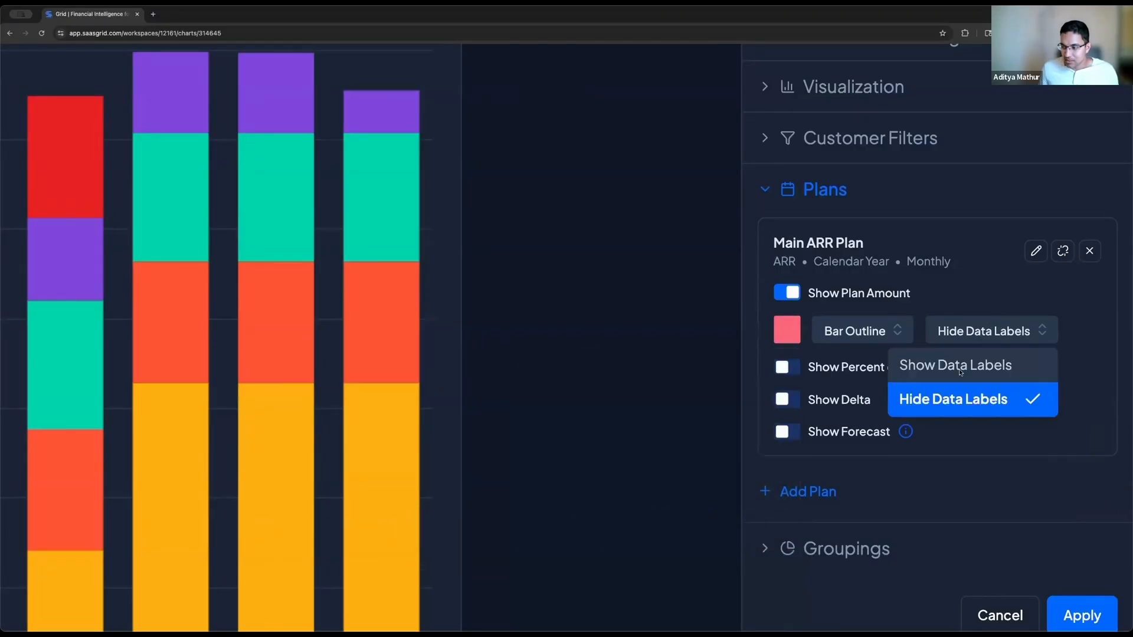
click(958, 365)
scroll(1039, 460, down, 2)
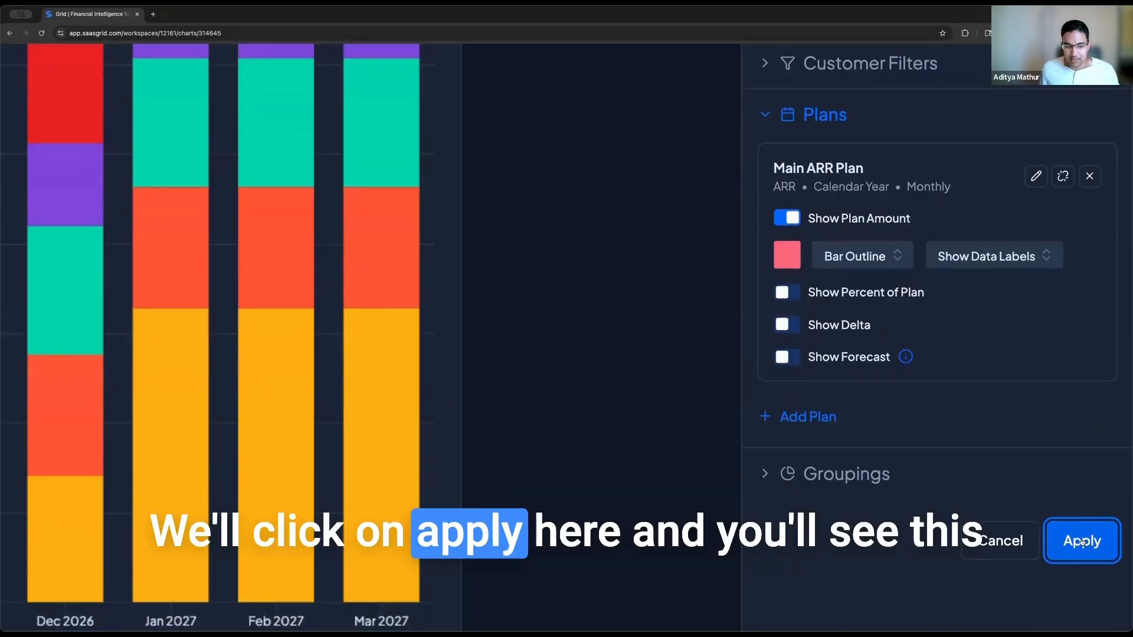
click(1084, 541)
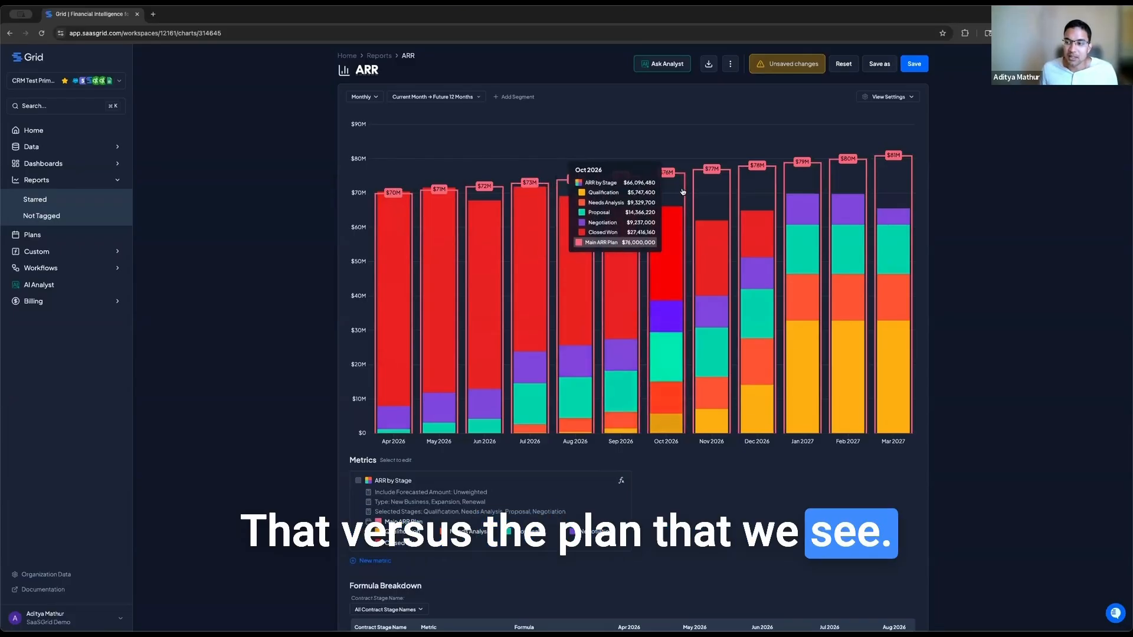
Step: Save the ARR chart with its pink Main ARR Plan bar-outline overlay and labels
click(922, 66)
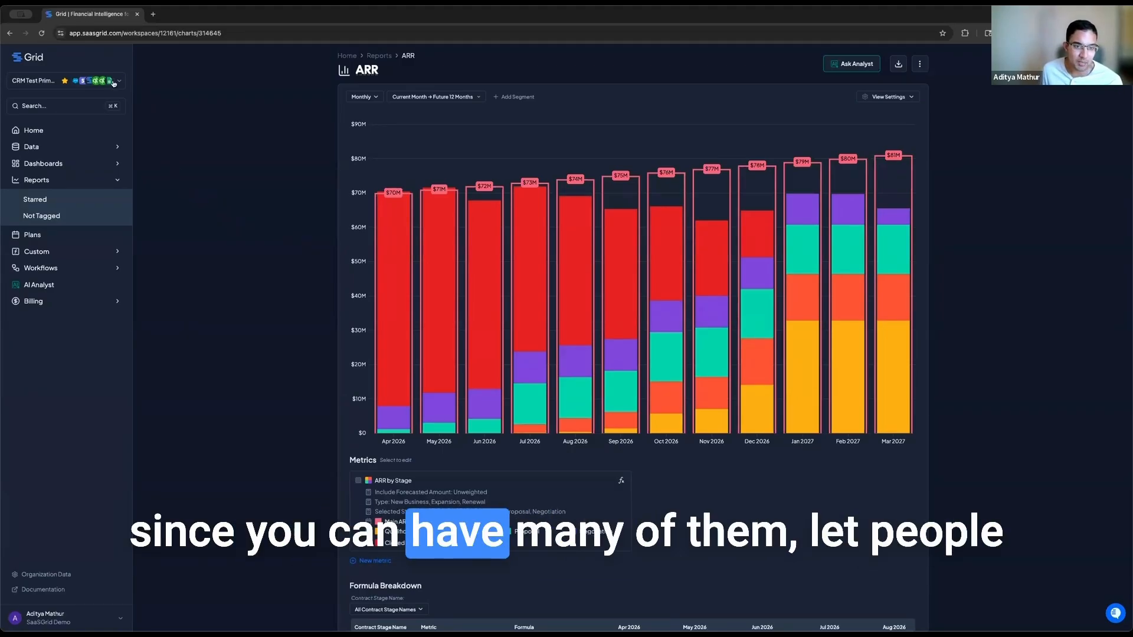
Step: Switch to the Plan + Forecast workspace to view Beat ($5.4M), Meet ($5.0M) and Miss ($4.6M) ARR paths
click(113, 84)
click(79, 120)
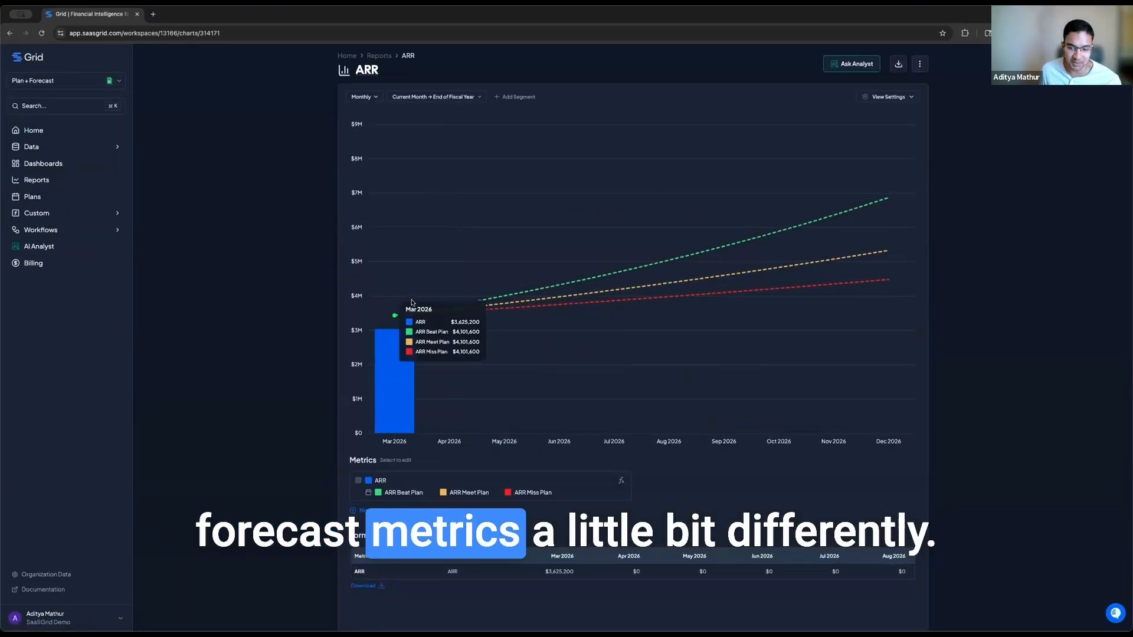
mouse_move(463, 288)
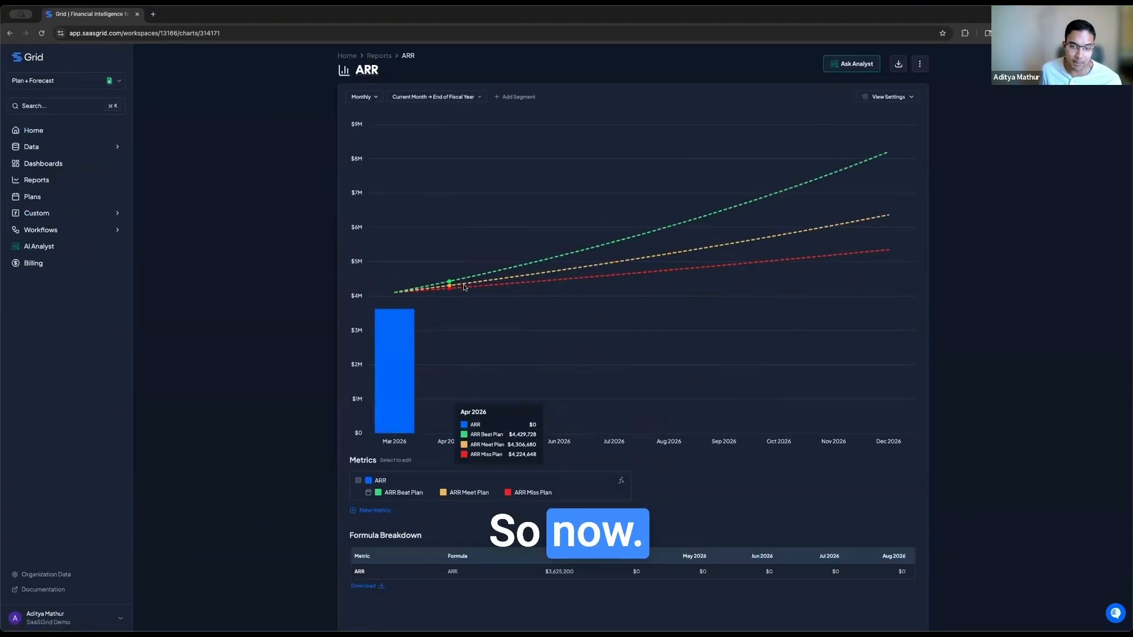
mouse_move(381, 350)
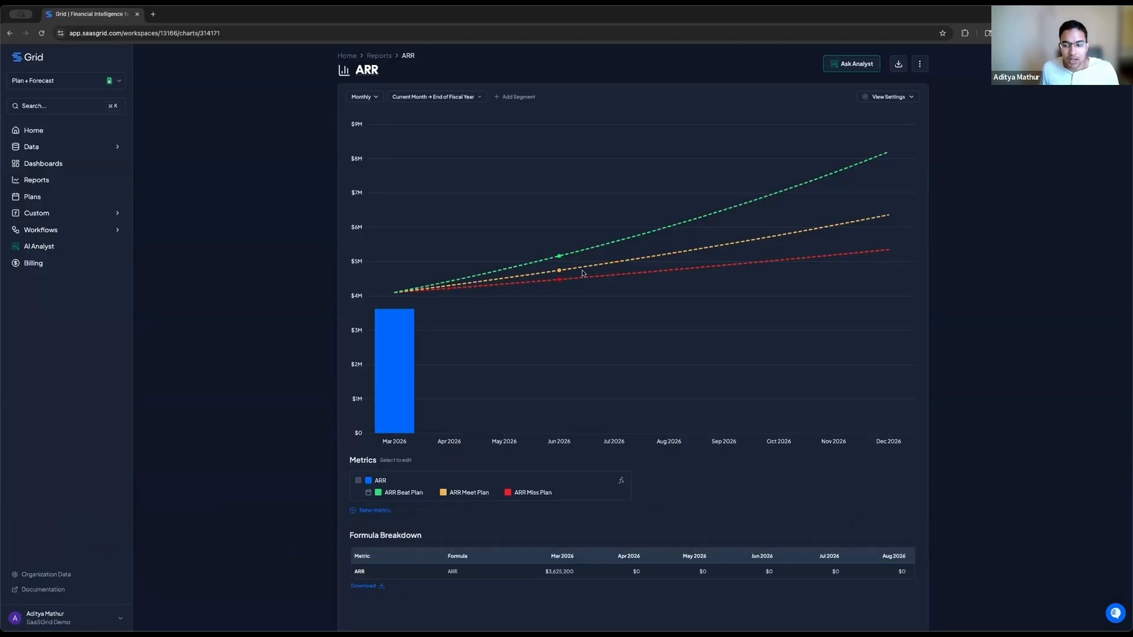
mouse_move(569, 271)
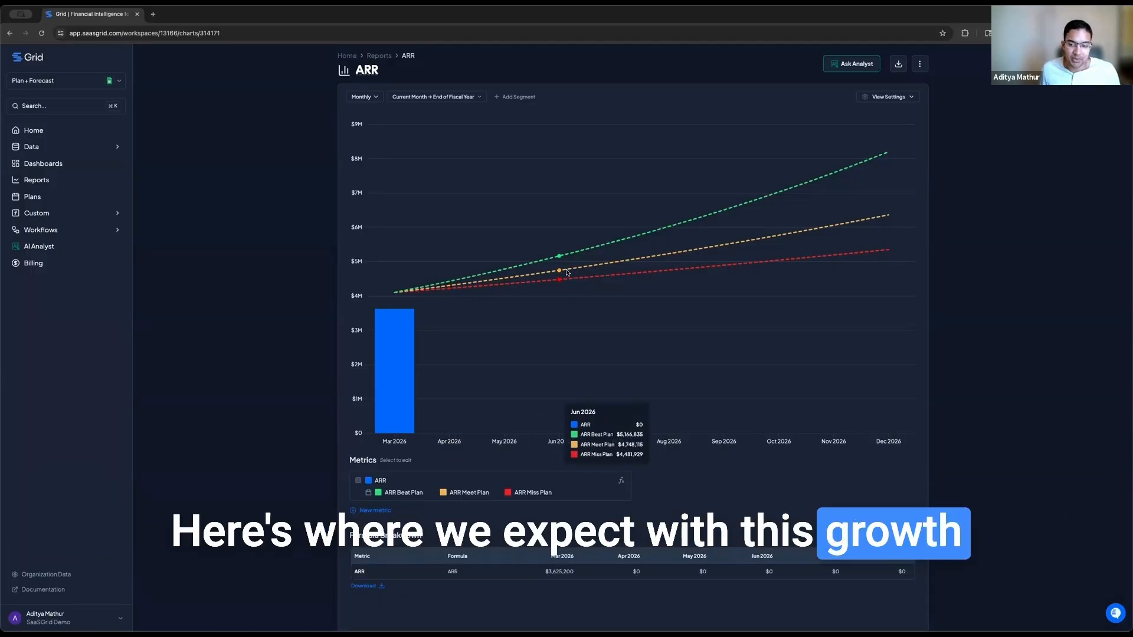
mouse_move(769, 248)
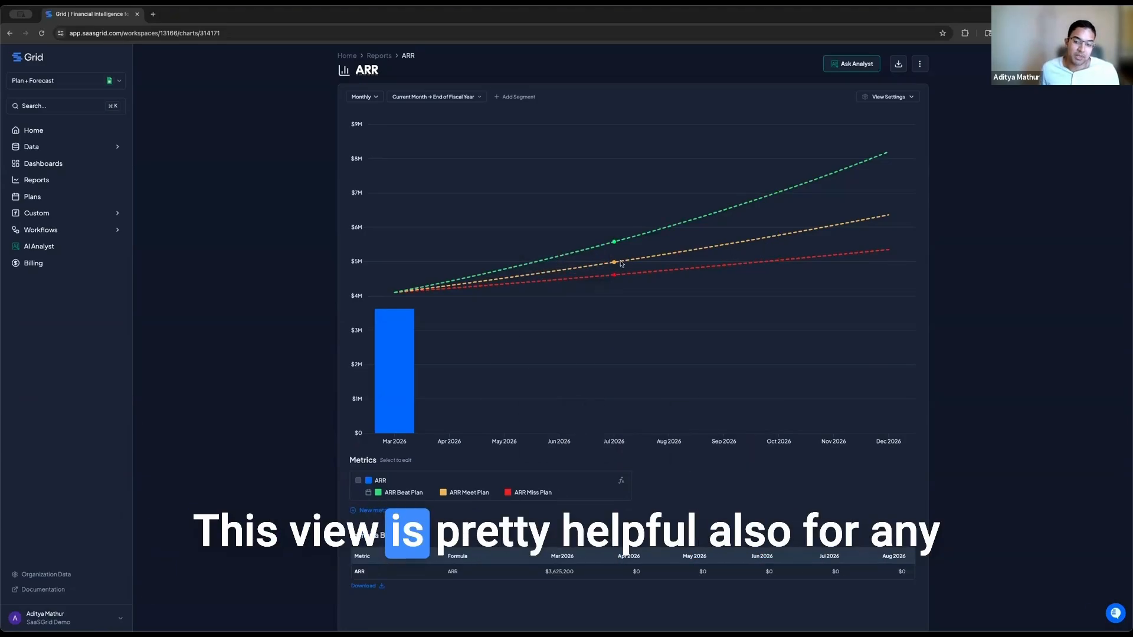
mouse_move(622, 263)
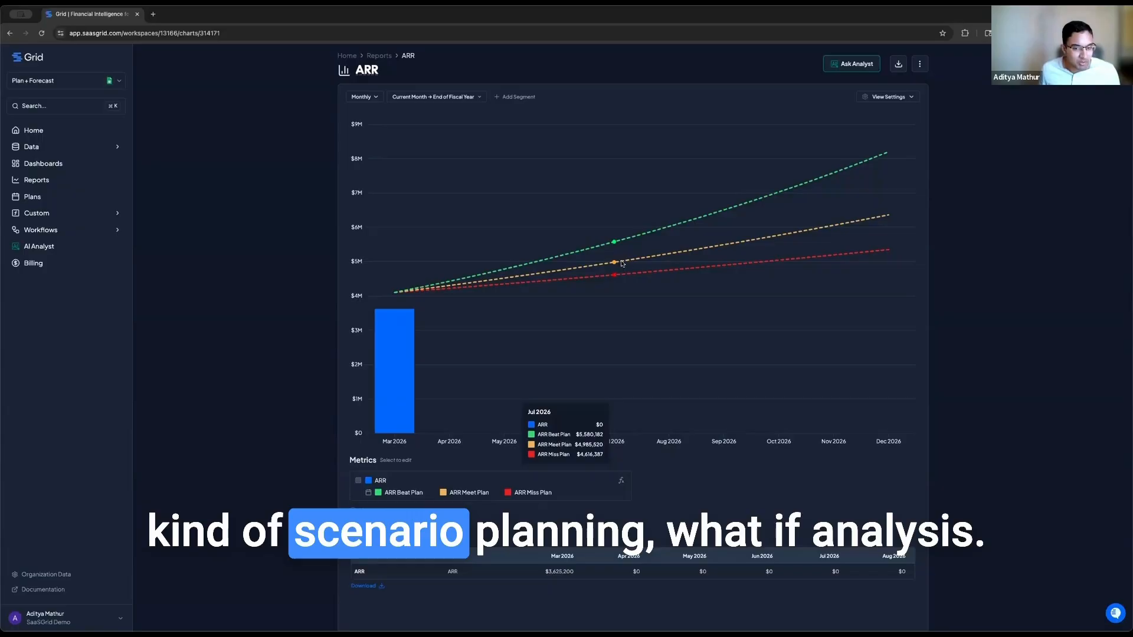